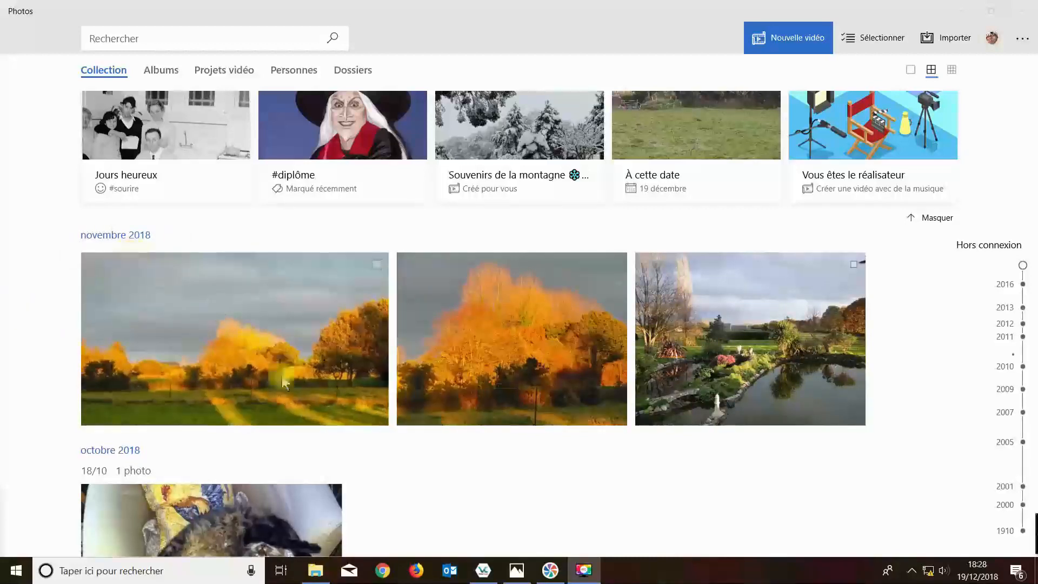
Jump to May 2011 in the photo collection and open the dark lighthouse photo DSC03884 (3).JPG.
left_click(121, 234)
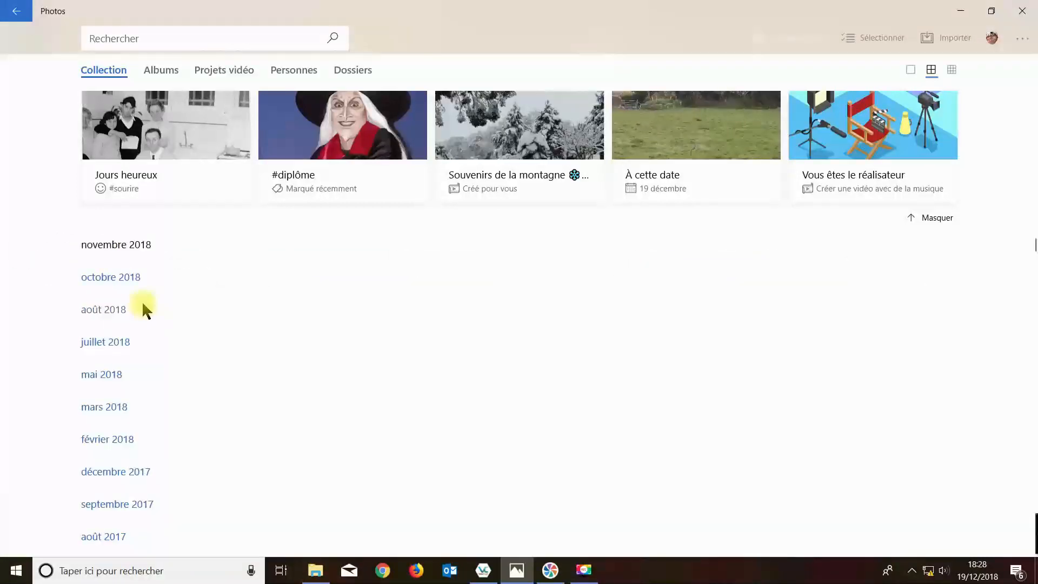
scroll(144, 310, "down", 20)
scroll(129, 287, "down", 4)
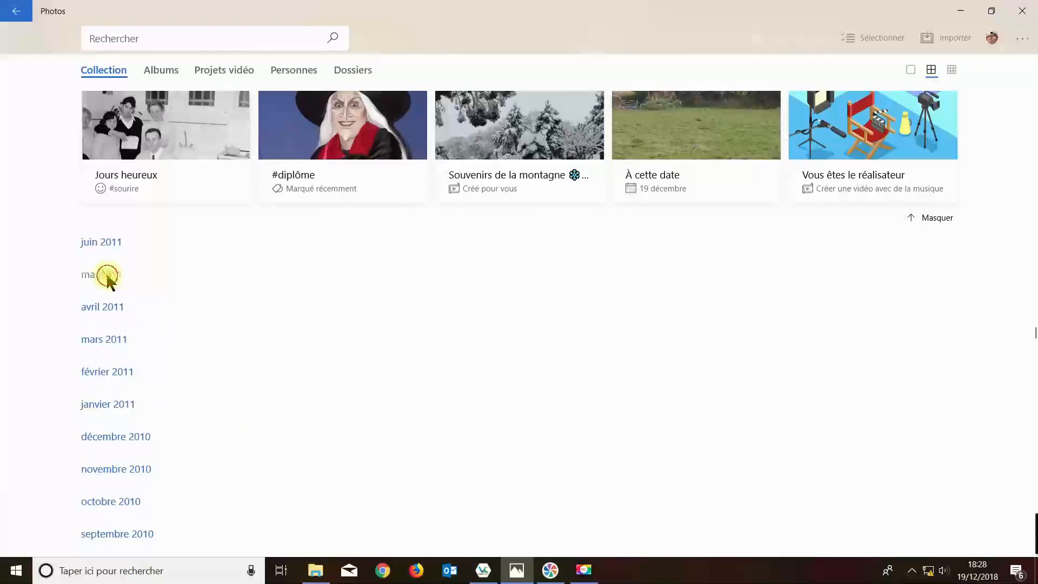
left_click(106, 273)
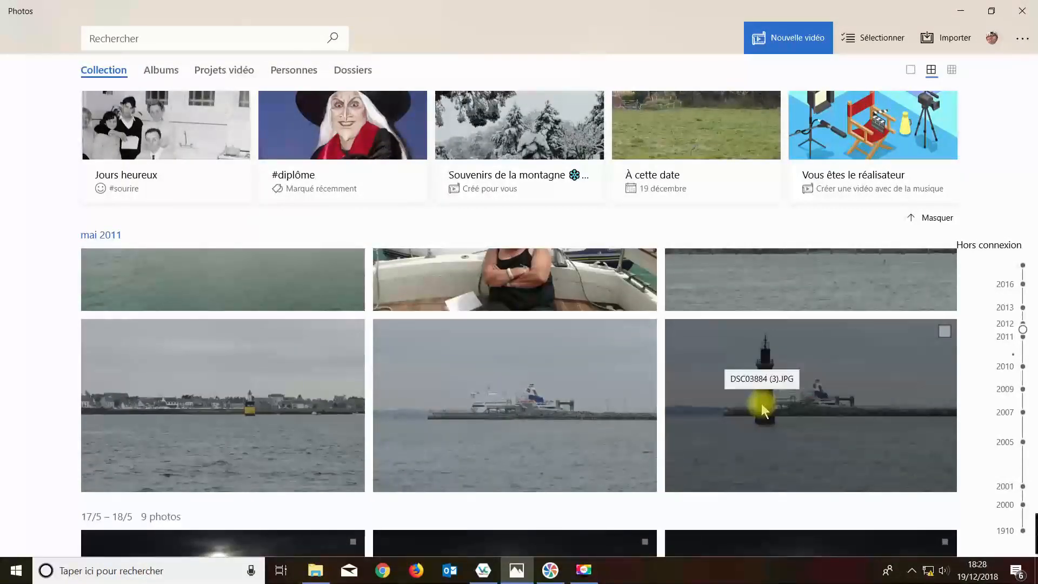
left_click(793, 408)
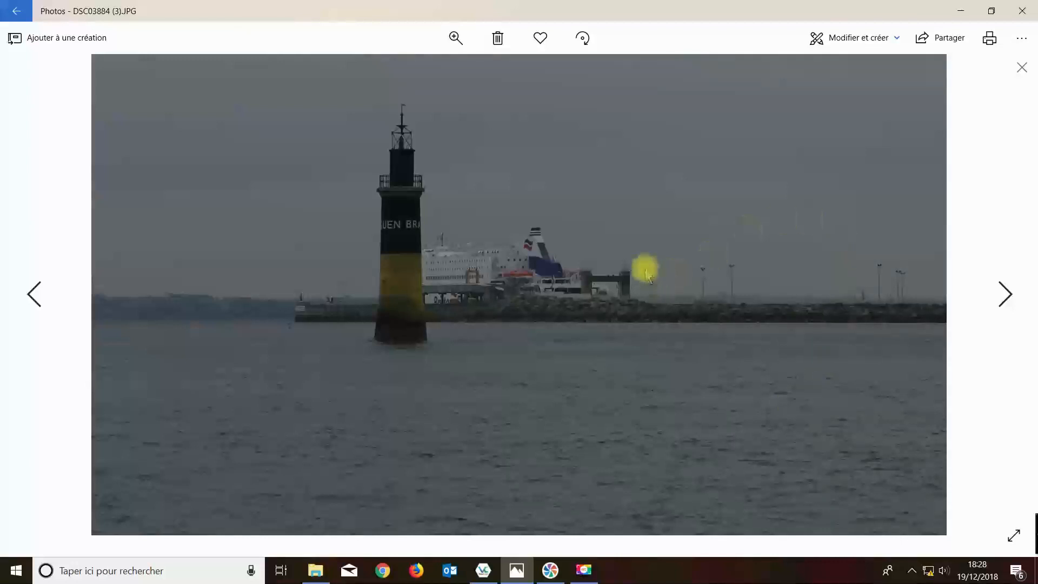
Open the lighthouse photo for editing and save a copy of it without making any changes.
left_click(835, 43)
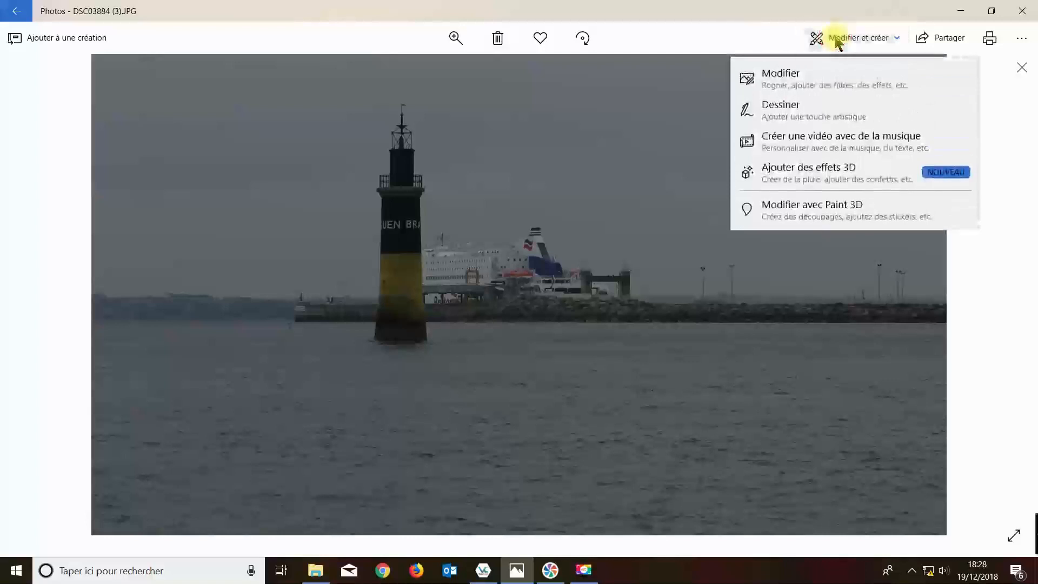
left_click(796, 77)
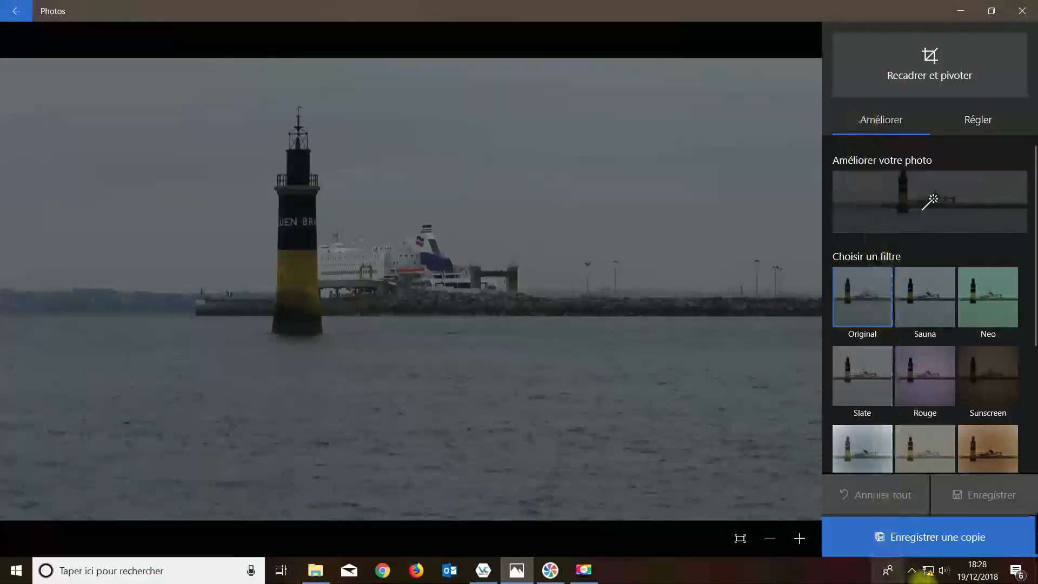
left_click(907, 541)
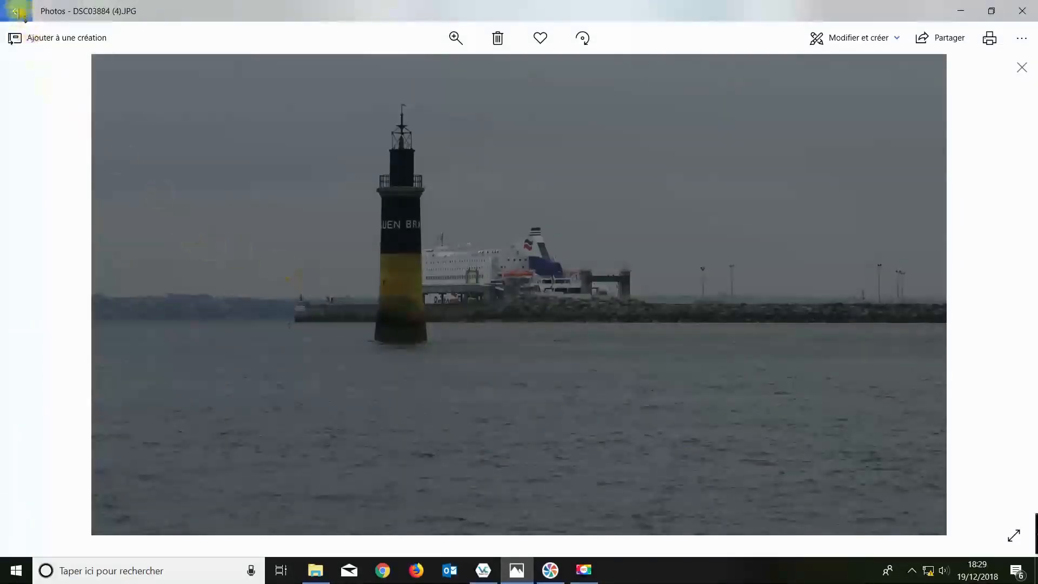
Return to the collection, compare the original with its duplicate, and open the copy DSC03884 (4).JPG.
left_click(18, 9)
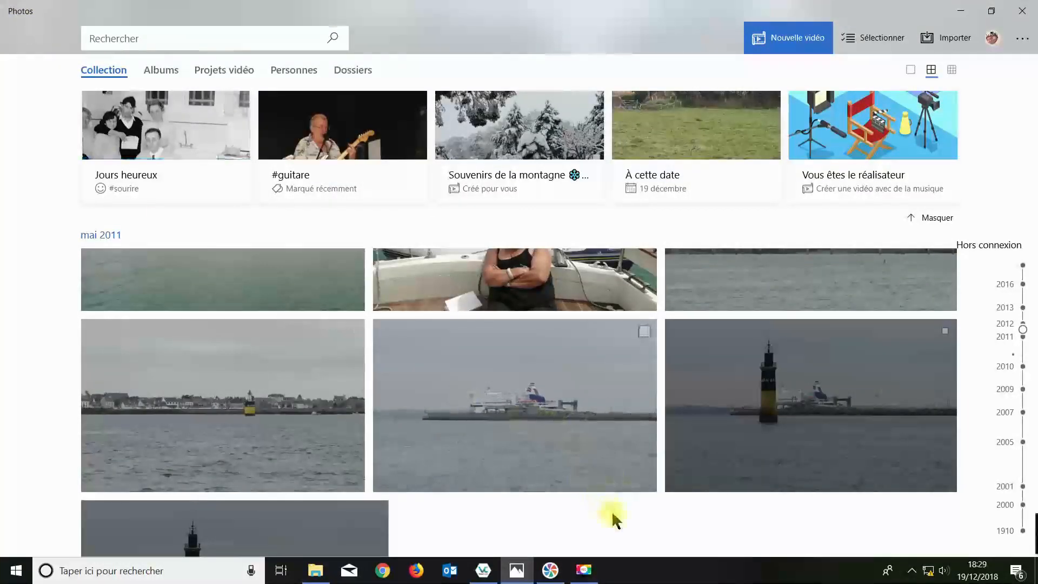
scroll(614, 517, "down", 1)
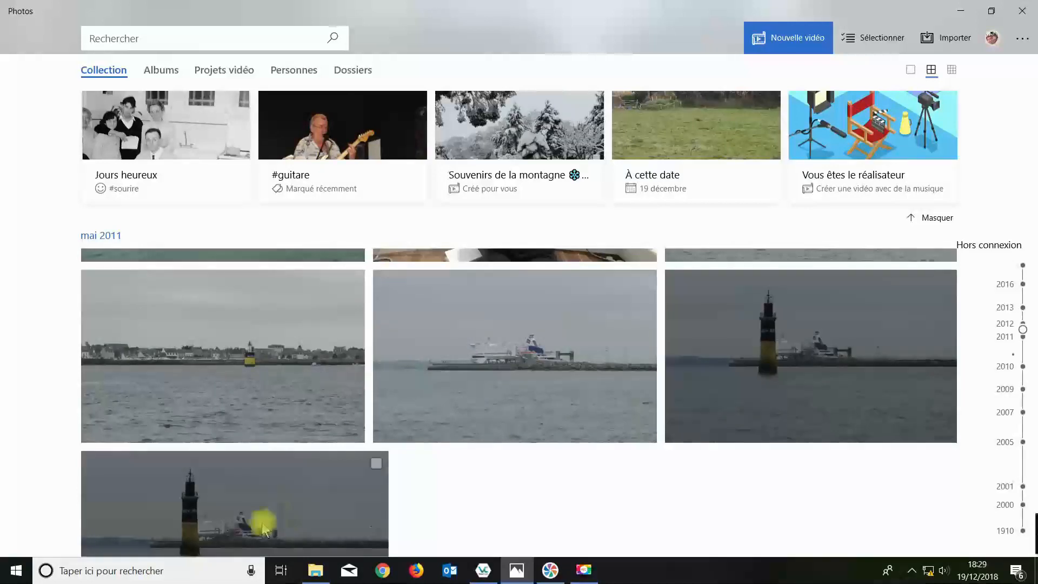
scroll(331, 525, "down", 1)
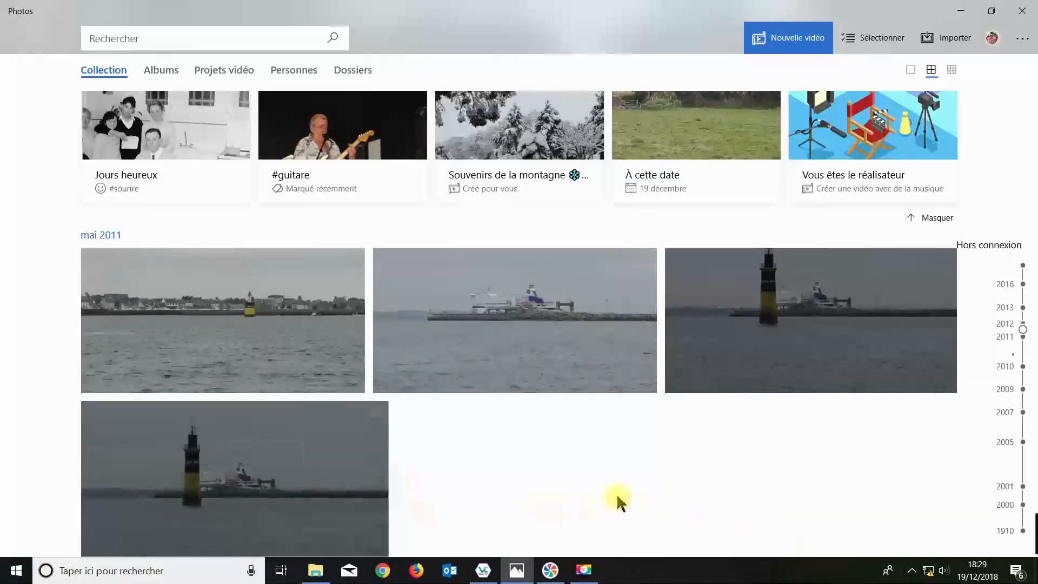
scroll(622, 503, "up", 1)
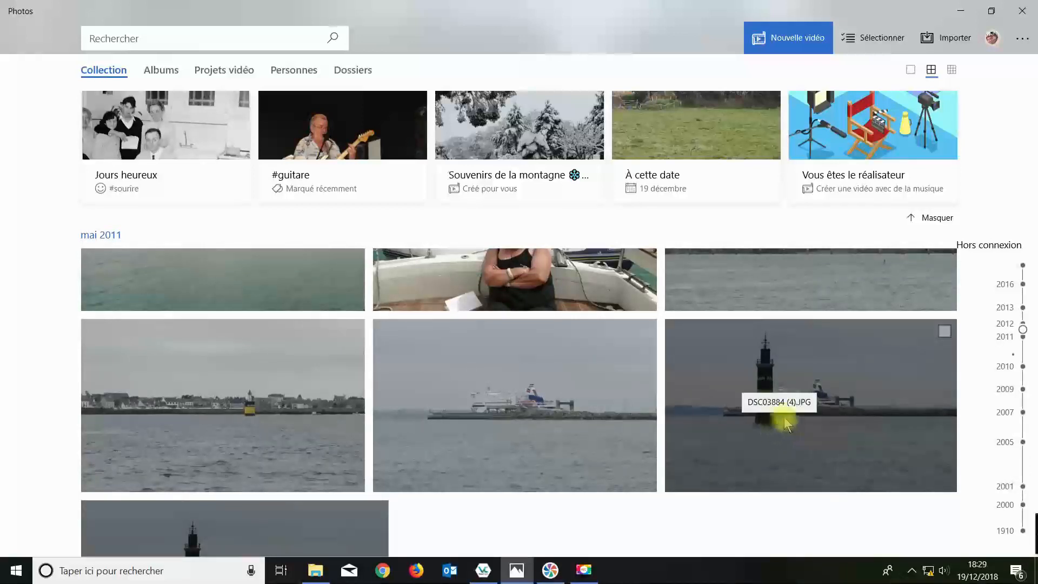
left_click(784, 416)
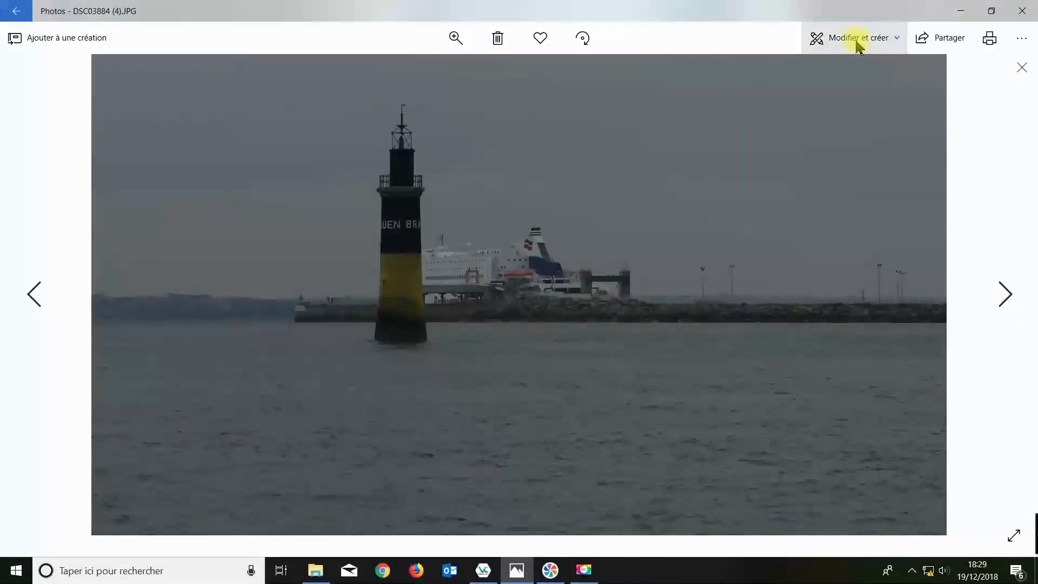
Apply the automatic photo enhancement to DSC03884 (4).JPG and save the result over that file.
left_click(857, 43)
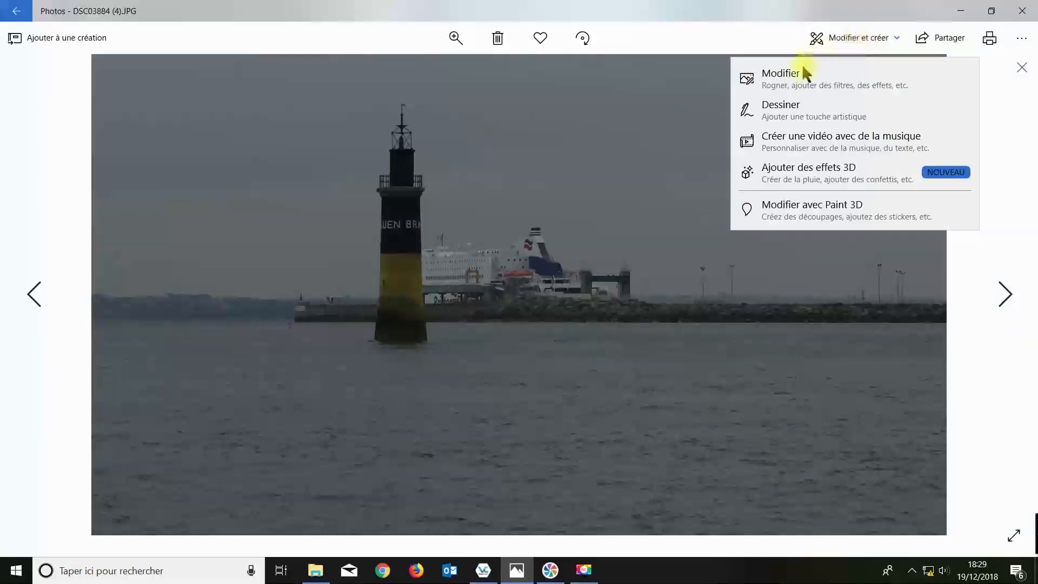
left_click(788, 85)
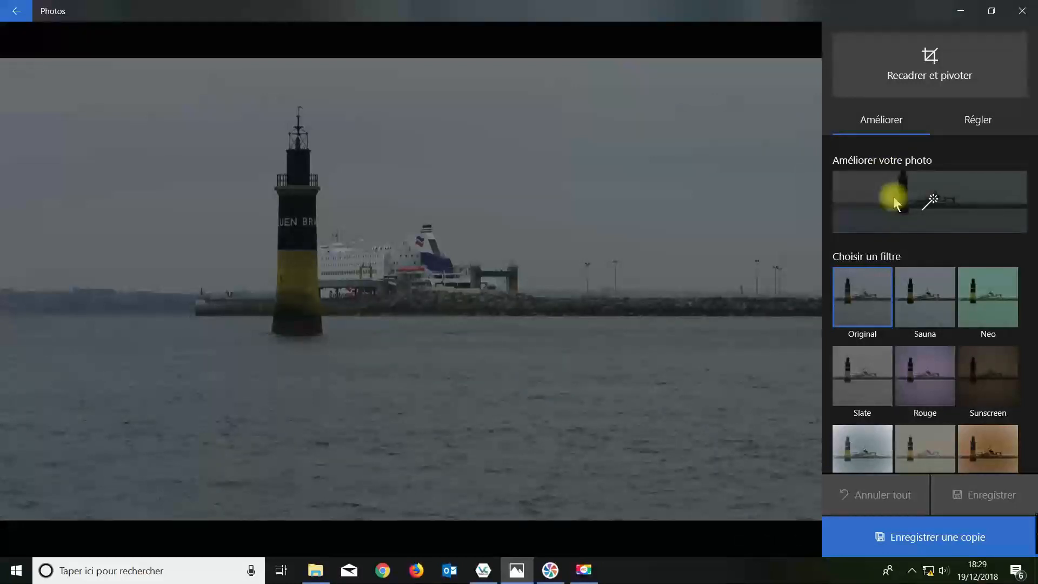
left_click(938, 202)
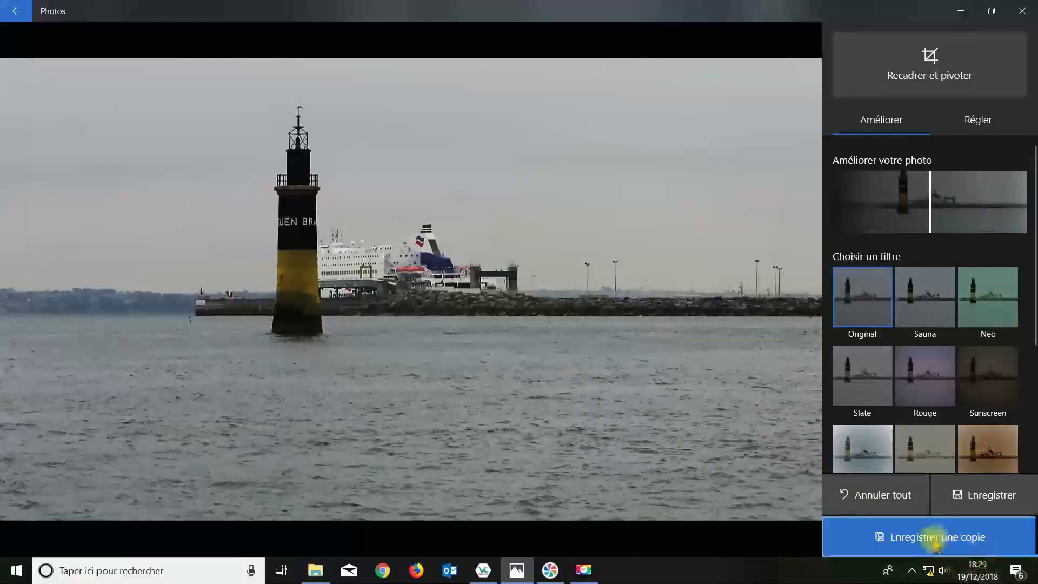
left_click(979, 495)
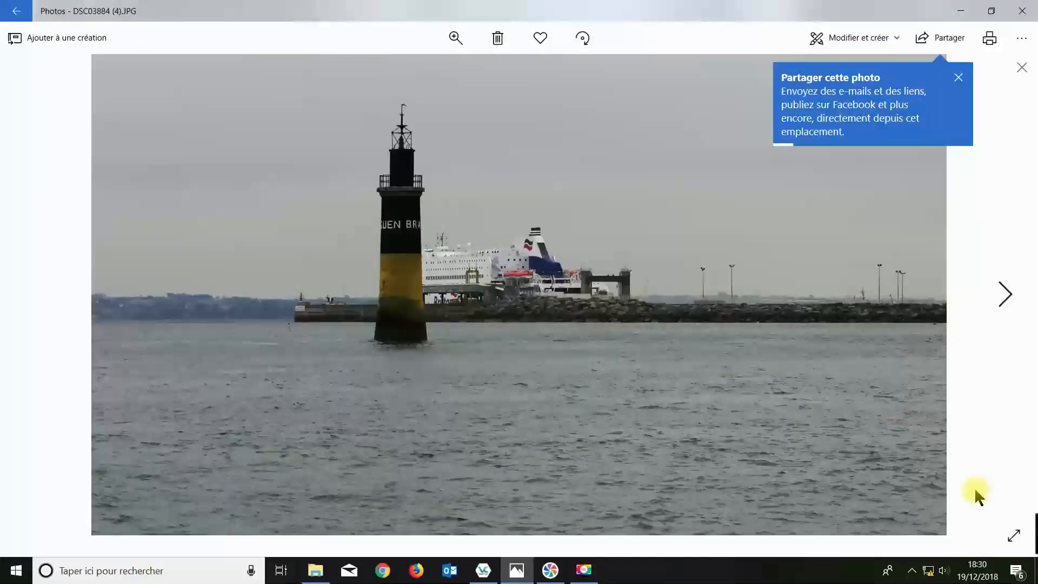
Return to the collection, compare the enhanced copy with the dark original, and open DSC03884 (3).JPG.
left_click(14, 16)
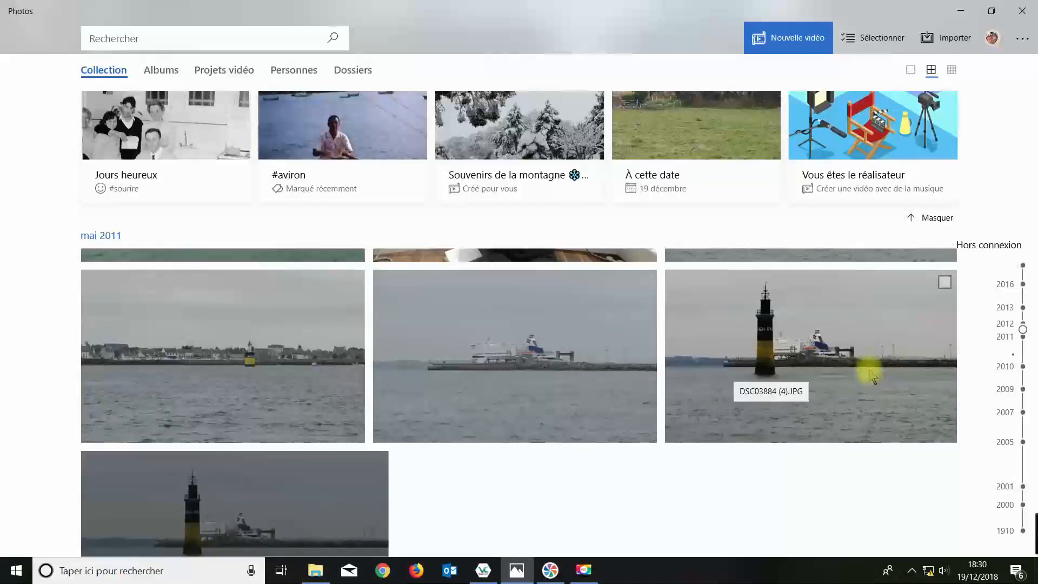
scroll(719, 481, "down", 2)
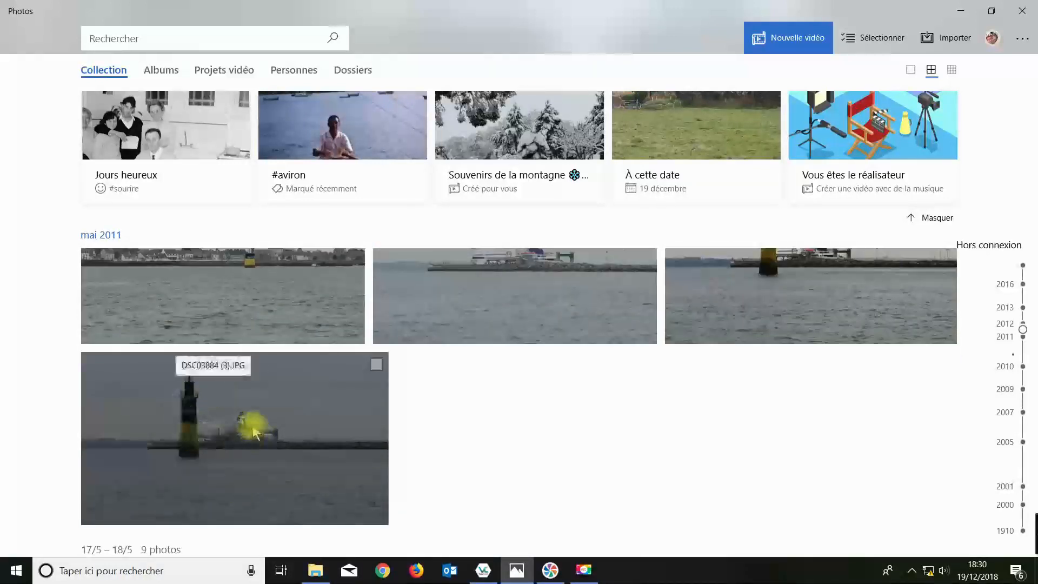
scroll(649, 503, "up", 2)
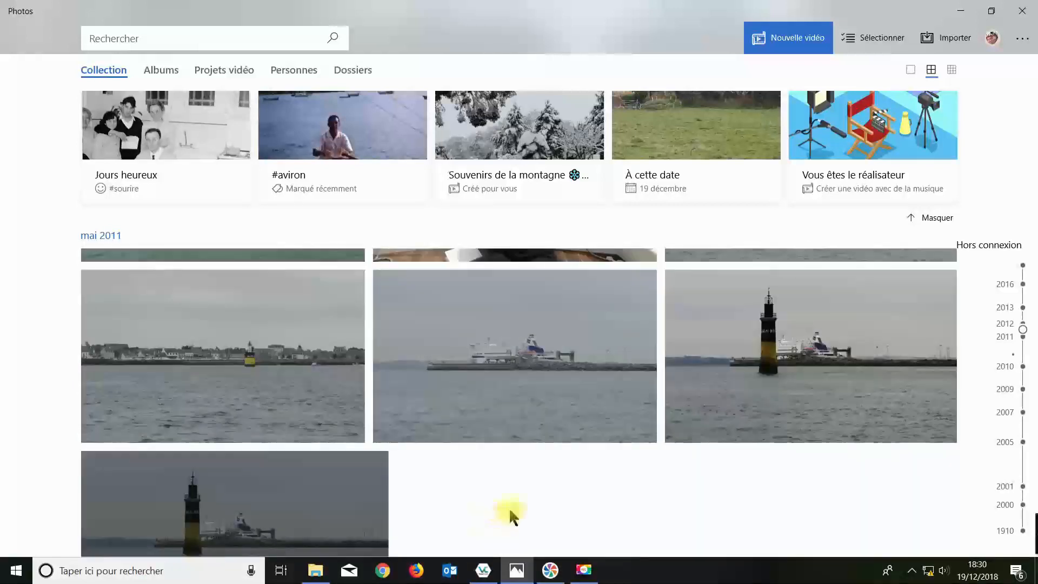
scroll(510, 508, "down", 2)
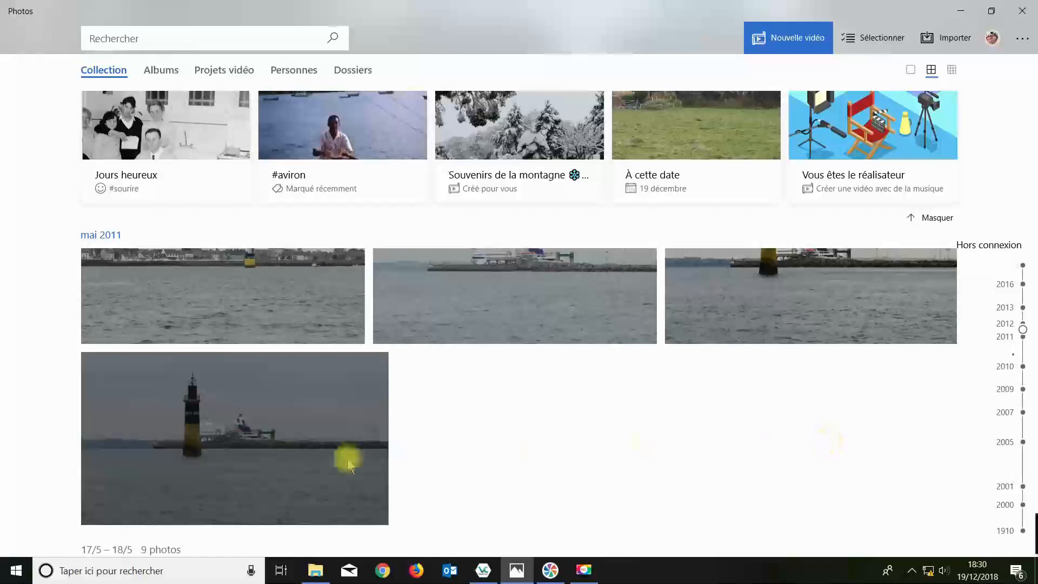
left_click(299, 424)
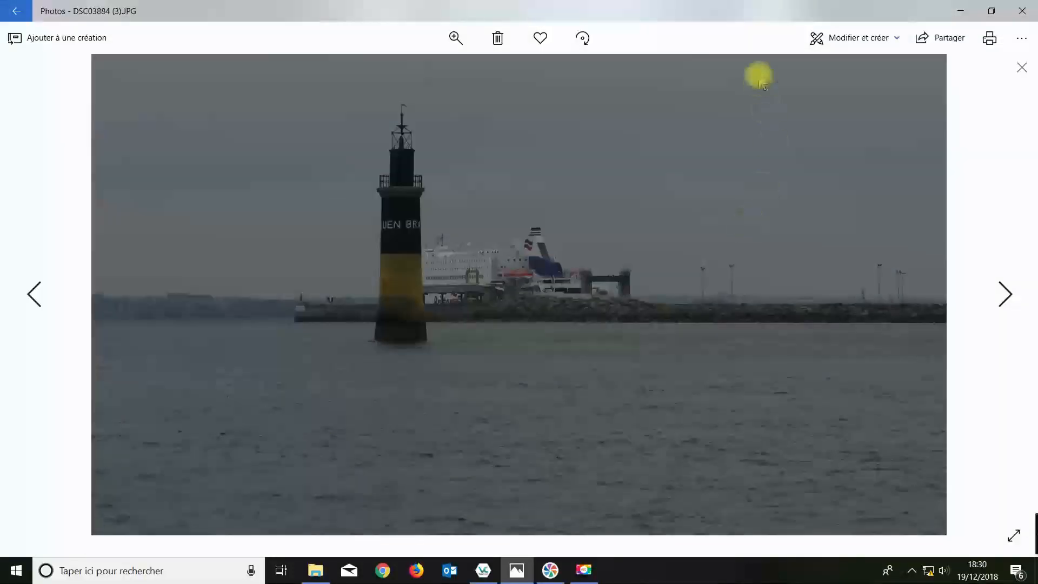
Save another unmodified copy of DSC03884 (3).JPG and open the new copy for editing.
left_click(851, 40)
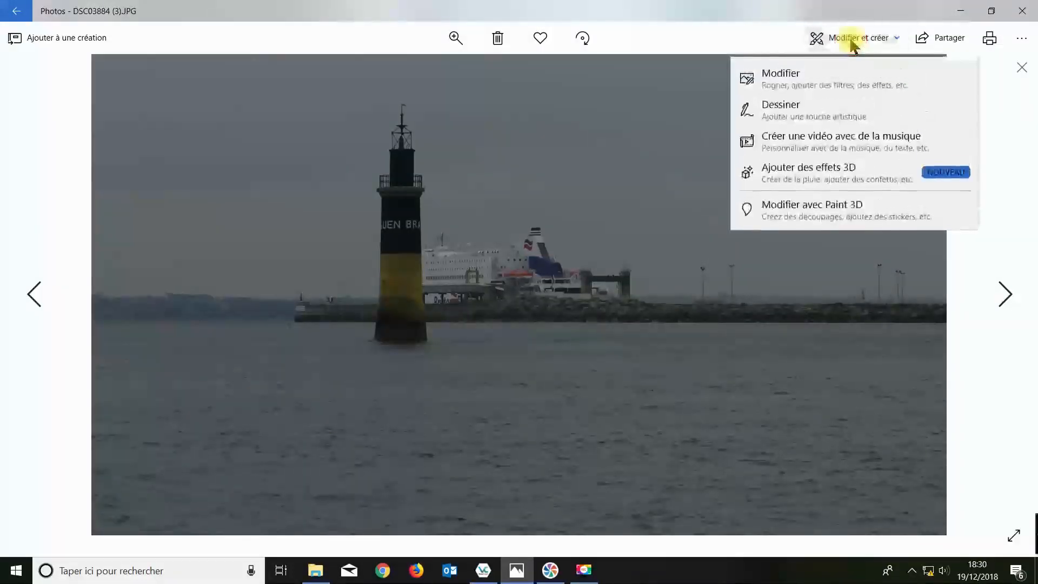
left_click(787, 88)
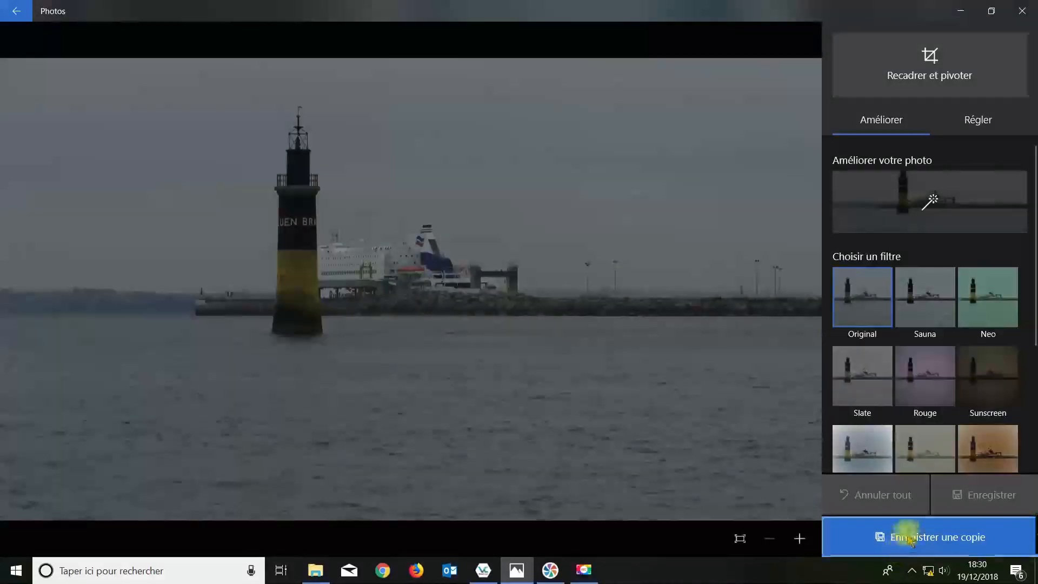
left_click(910, 537)
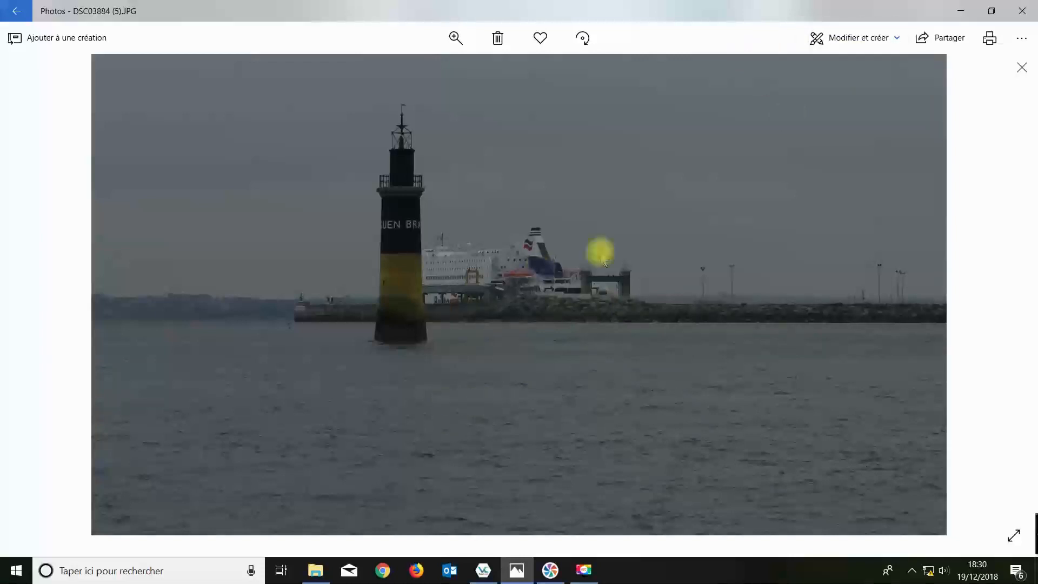
left_click(853, 38)
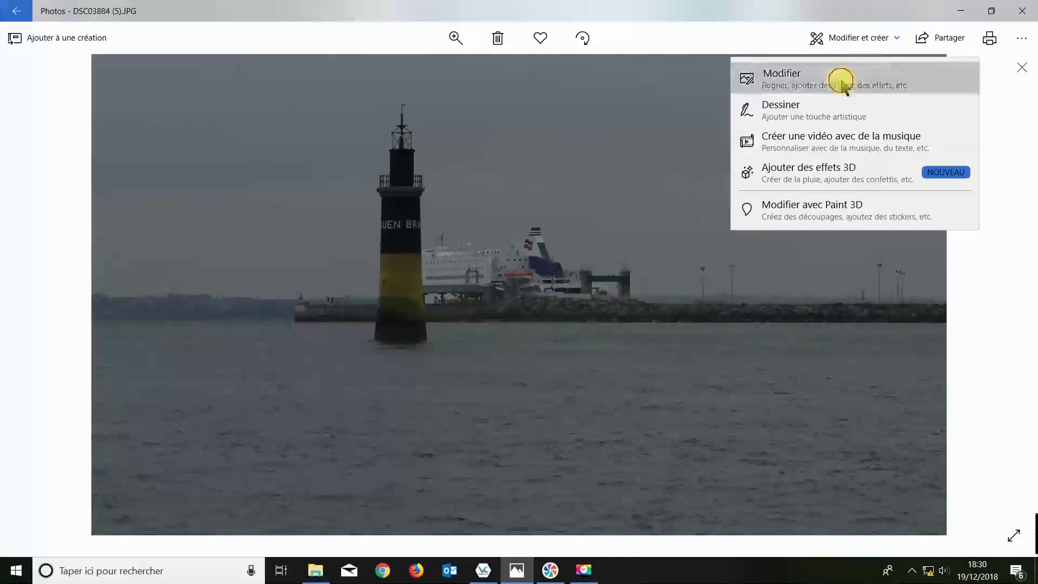
left_click(843, 80)
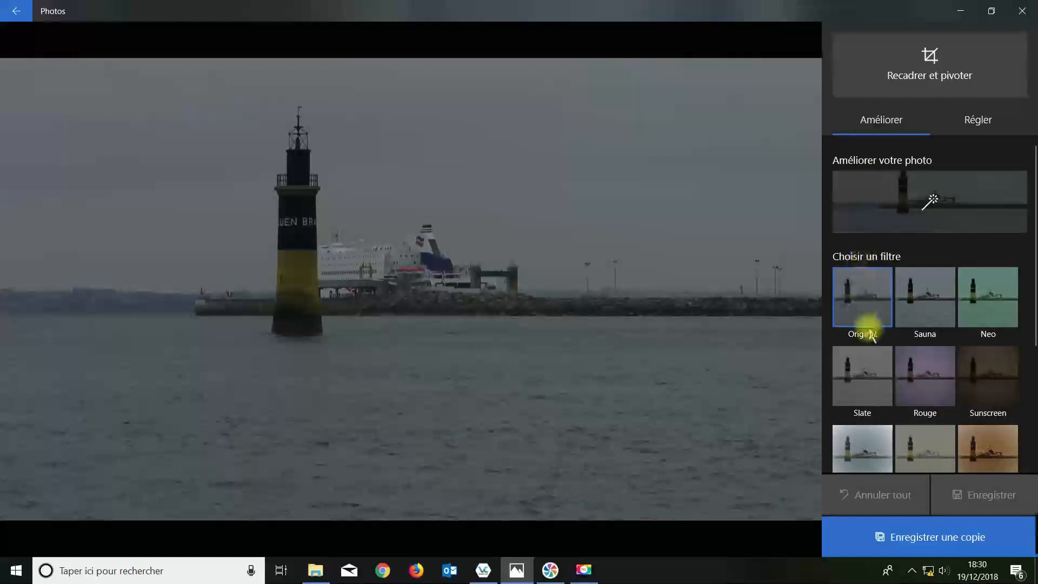
Try the Denim, Zeke and Arctic filters on the lighthouse photo, then undo all filter changes.
scroll(973, 437, "down", 4)
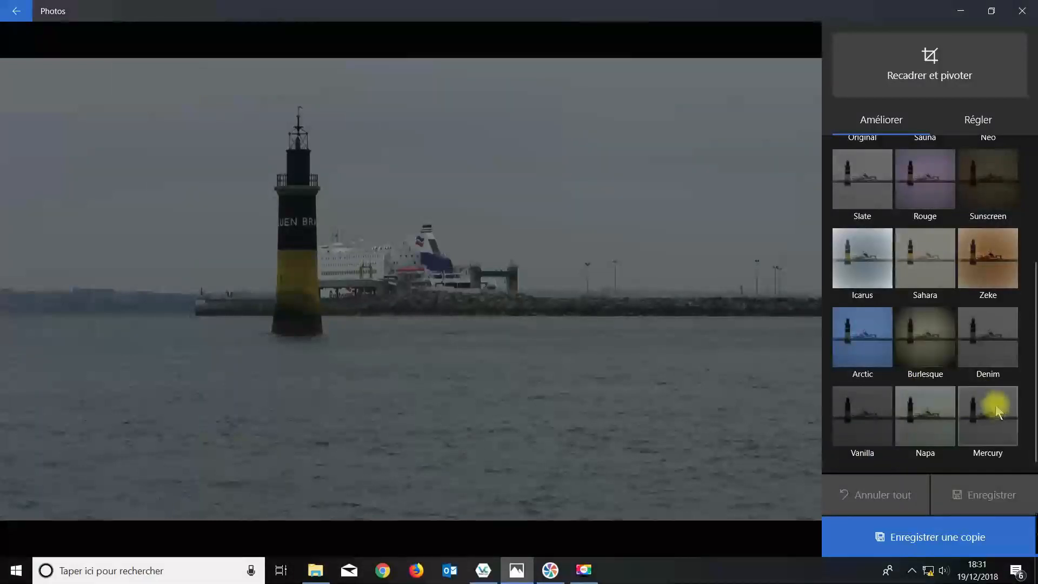
left_click(991, 335)
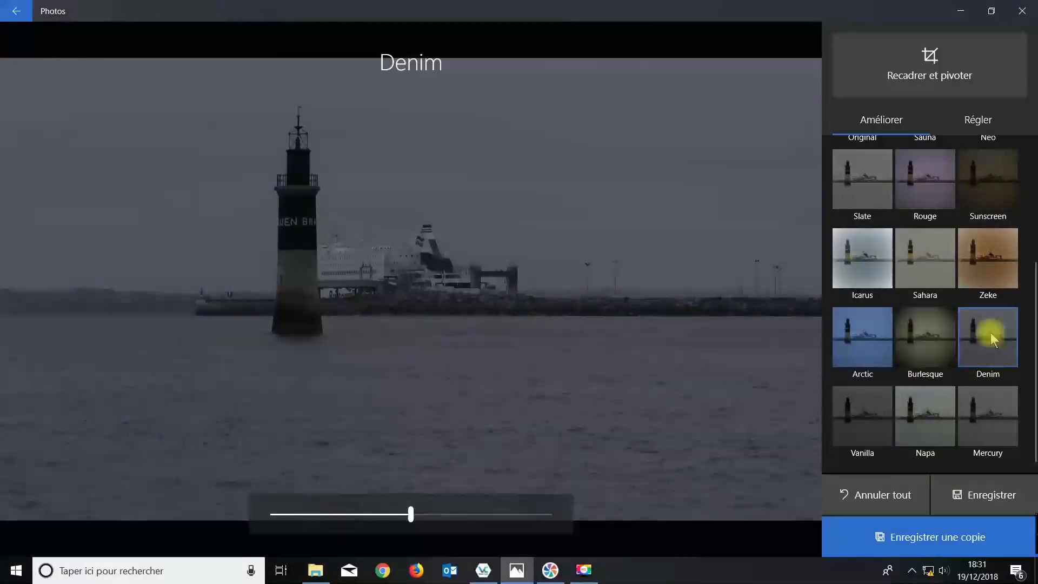
left_click(983, 250)
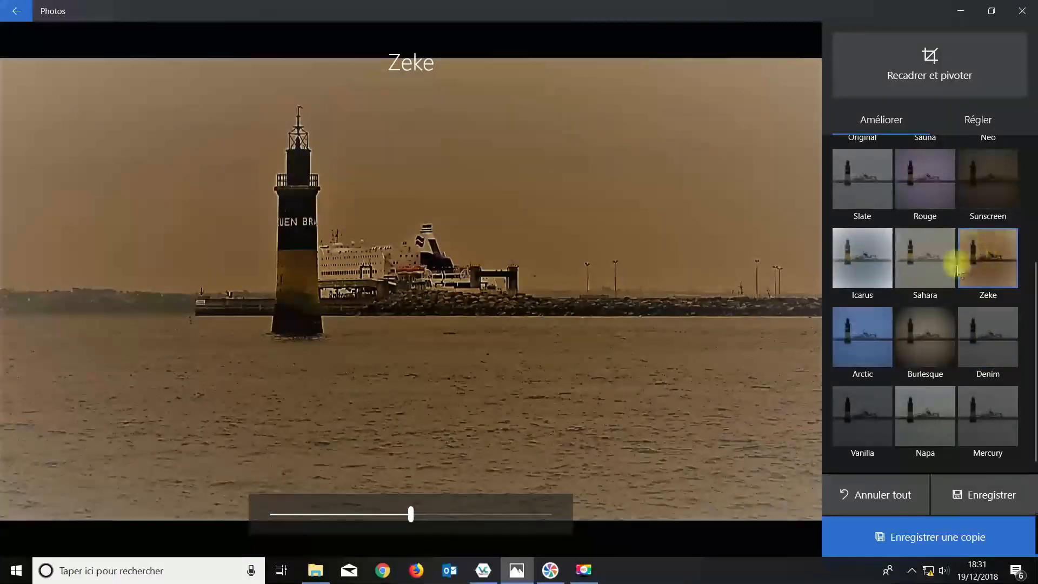
left_click(870, 342)
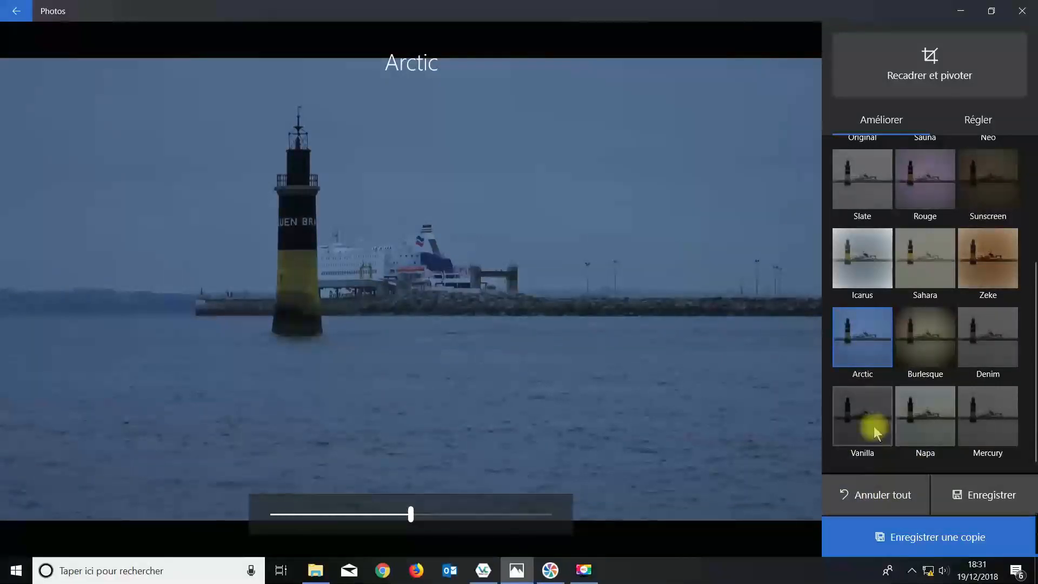
left_click(857, 495)
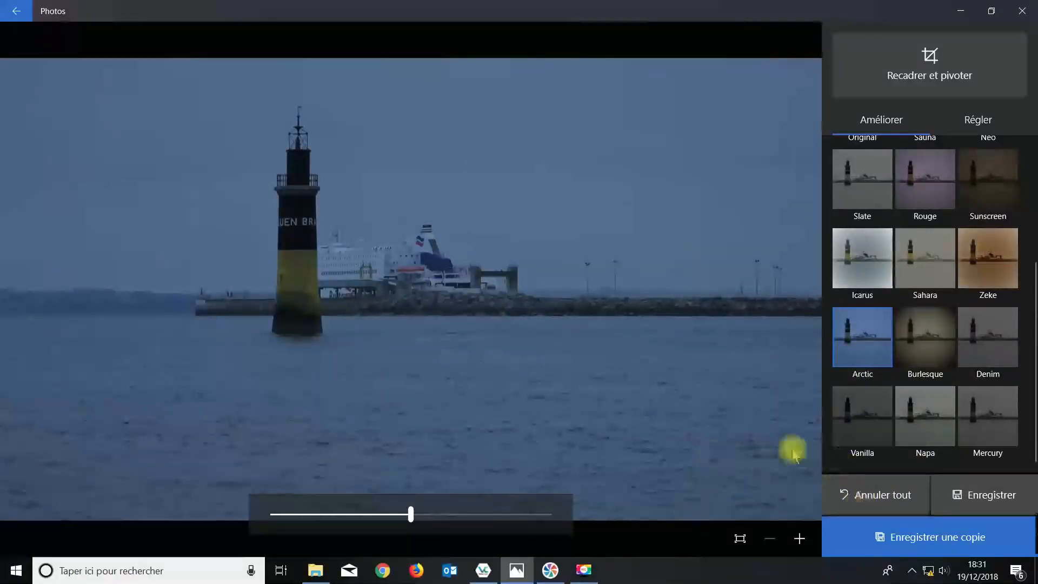
left_click(867, 499)
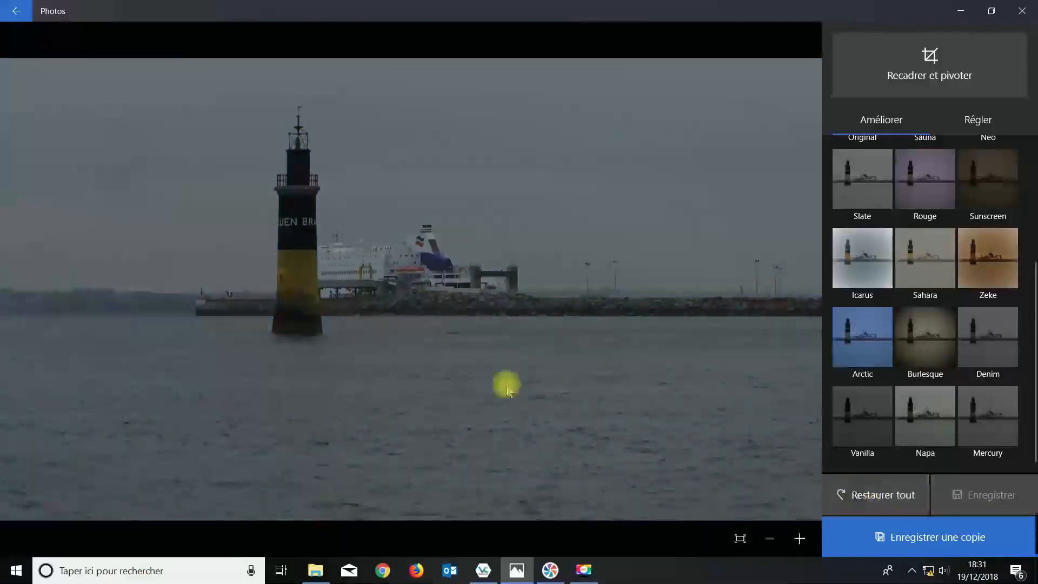
Expand the detailed light adjustments and raise the photo's exposure to near its maximum.
left_click(980, 121)
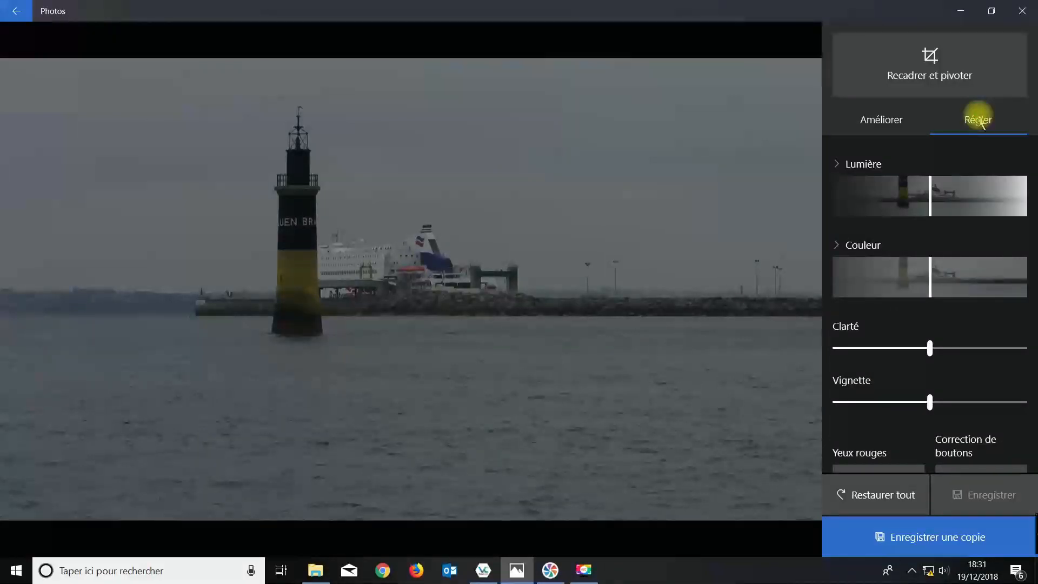
left_click(836, 164)
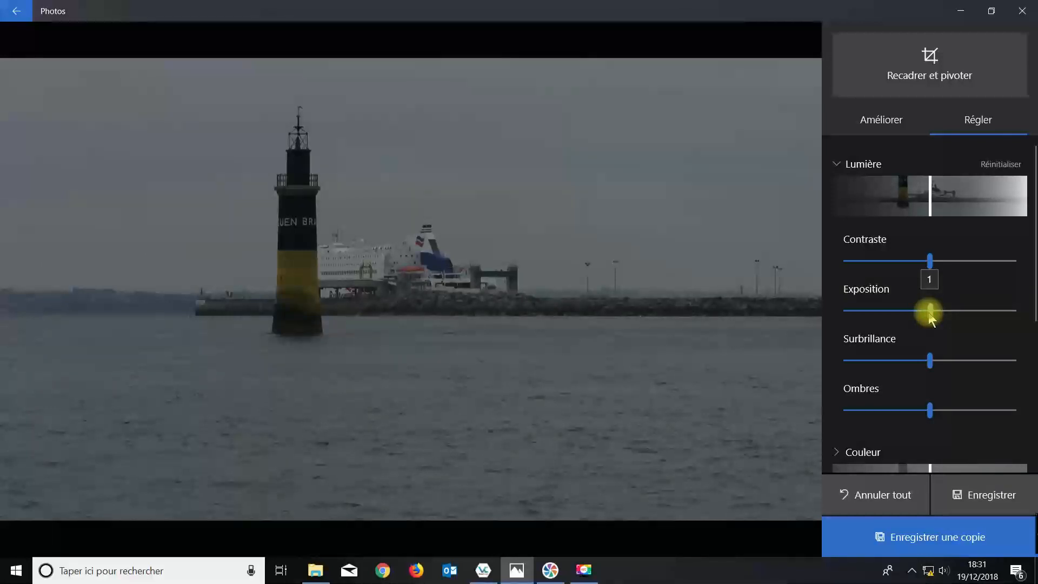
left_click_drag(929, 313, 1007, 314)
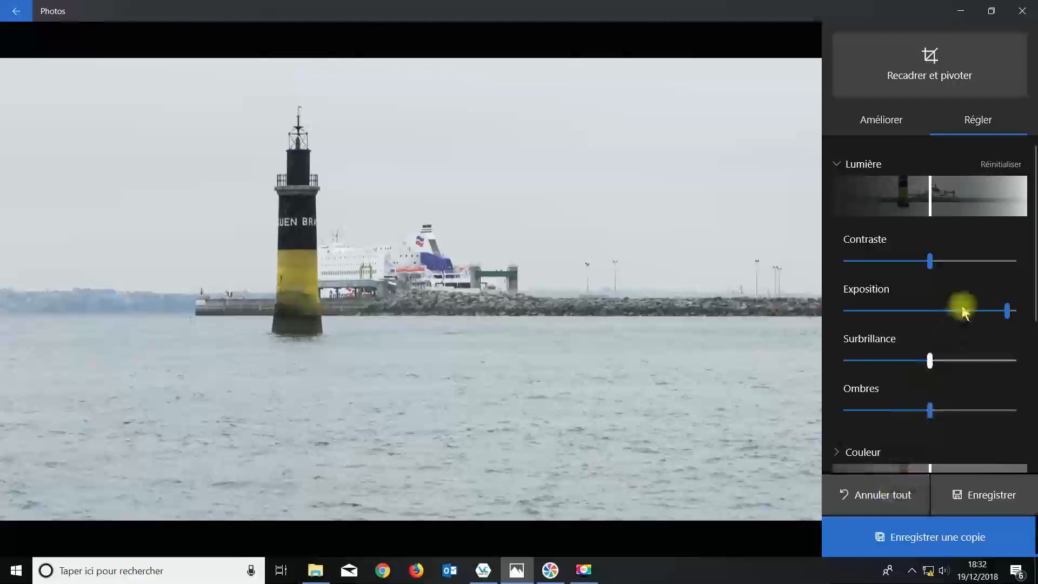
Raise the lighthouse photo's contrast to about three quarters of its range, and slightly lower the highlights and shadows.
left_click(932, 264)
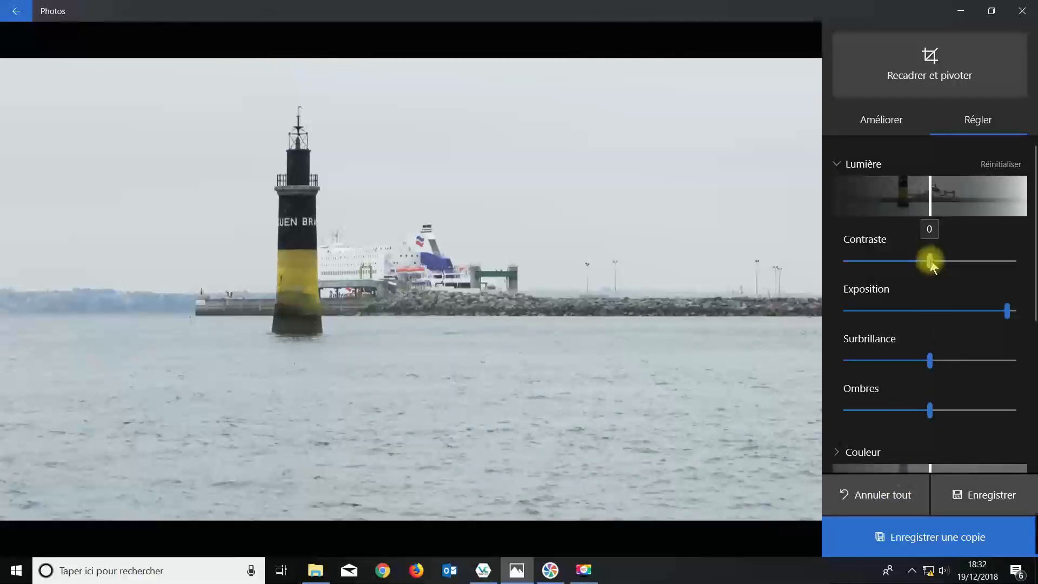
left_click_drag(932, 264, 977, 265)
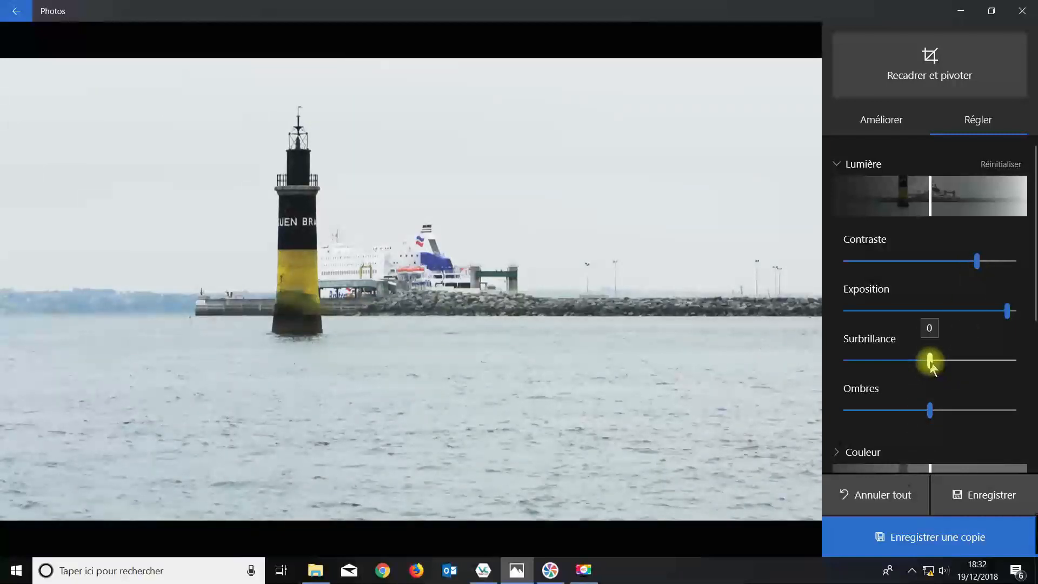
left_click_drag(931, 366, 910, 361)
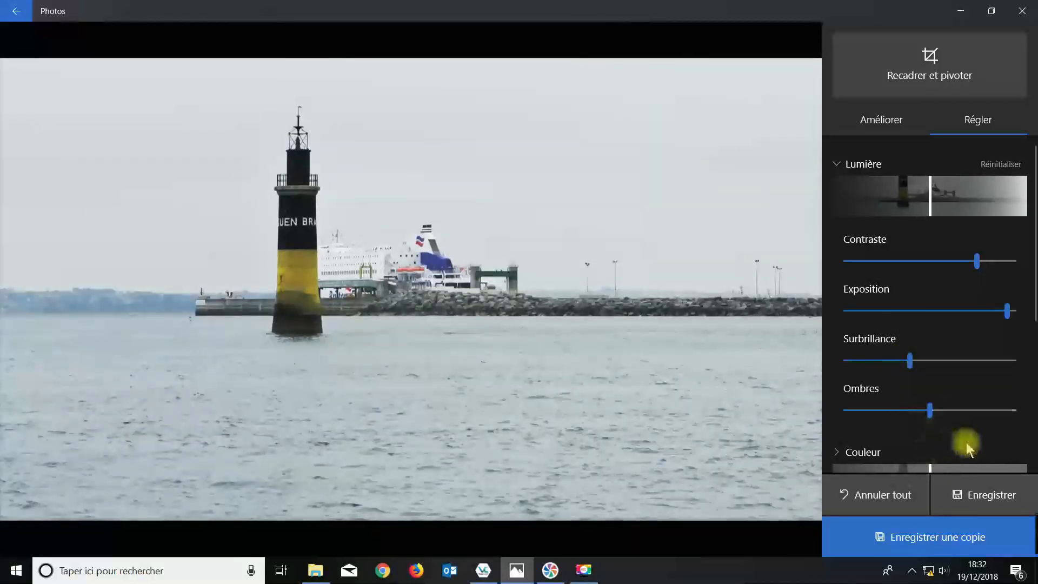
mouse_move(931, 412)
left_mouse_down()
mouse_move(1013, 410)
mouse_move(890, 411)
mouse_move(919, 410)
left_mouse_up()
Expand the detailed colour adjustments and set the photo's warmth and tint slightly below neutral.
scroll(977, 420, "down", 3)
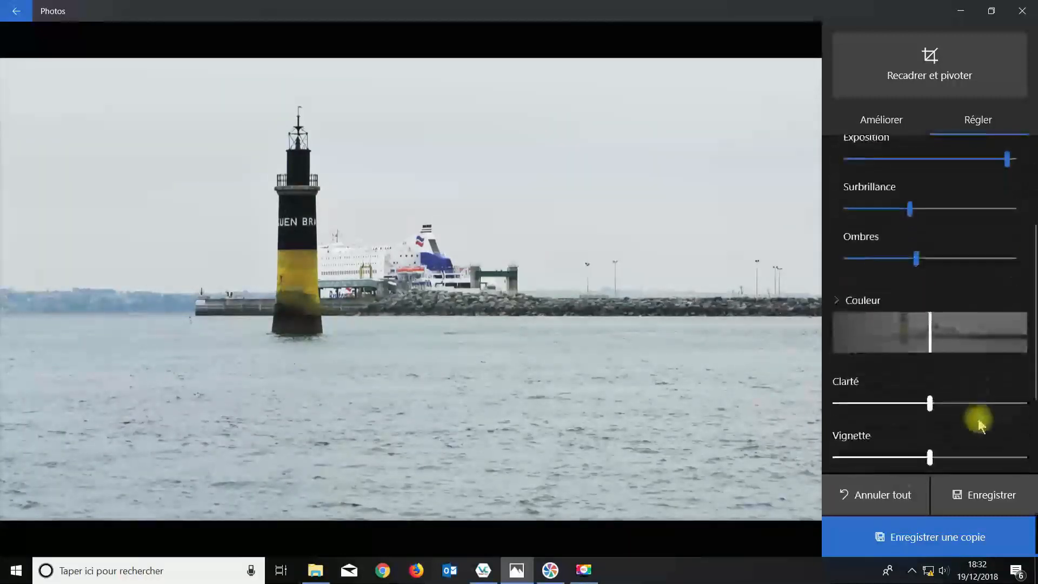
scroll(978, 418, "down", 2)
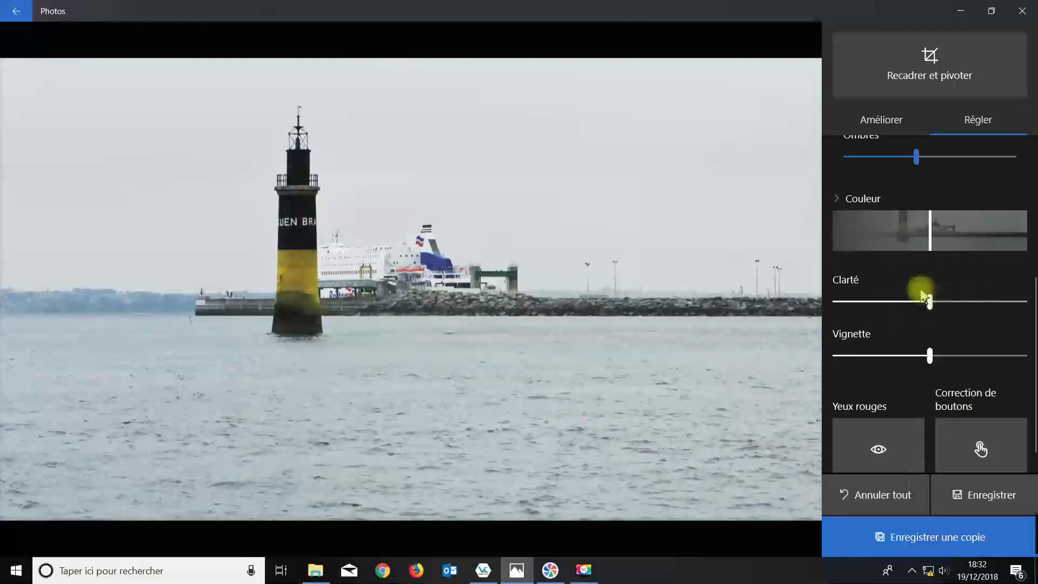
left_click(839, 202)
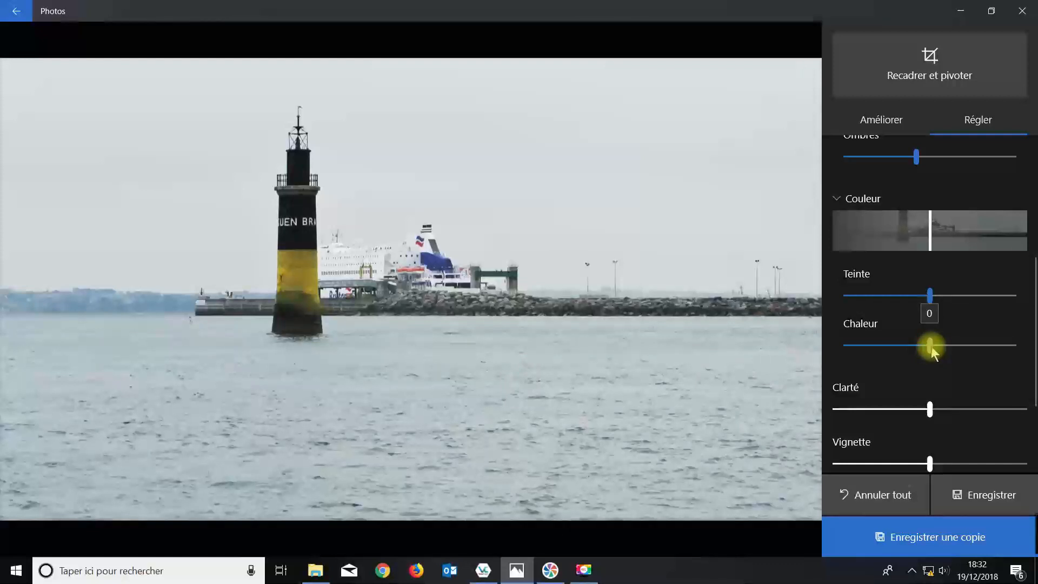
mouse_move(930, 346)
left_mouse_down()
mouse_move(985, 349)
mouse_move(893, 350)
mouse_move(933, 352)
mouse_move(926, 347)
left_mouse_up()
mouse_move(933, 295)
left_mouse_down()
mouse_move(1000, 305)
mouse_move(881, 311)
mouse_move(938, 310)
mouse_move(918, 310)
mouse_move(928, 311)
left_mouse_up()
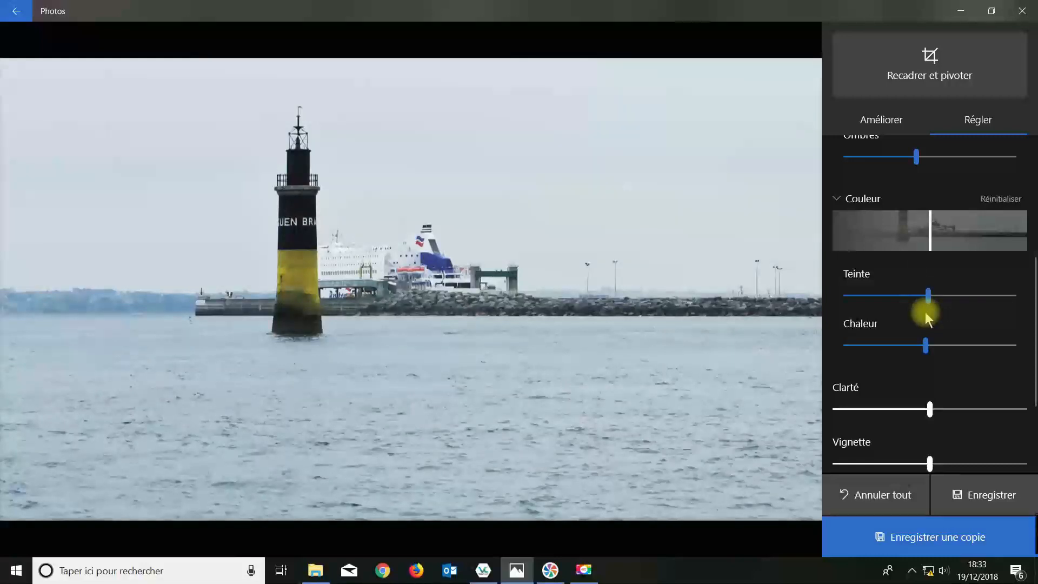
Raise the photo's clarity strongly, and try a vignette of 97 before returning it to near neutral.
scroll(1004, 373, "down", 2)
scroll(994, 345, "down", 1)
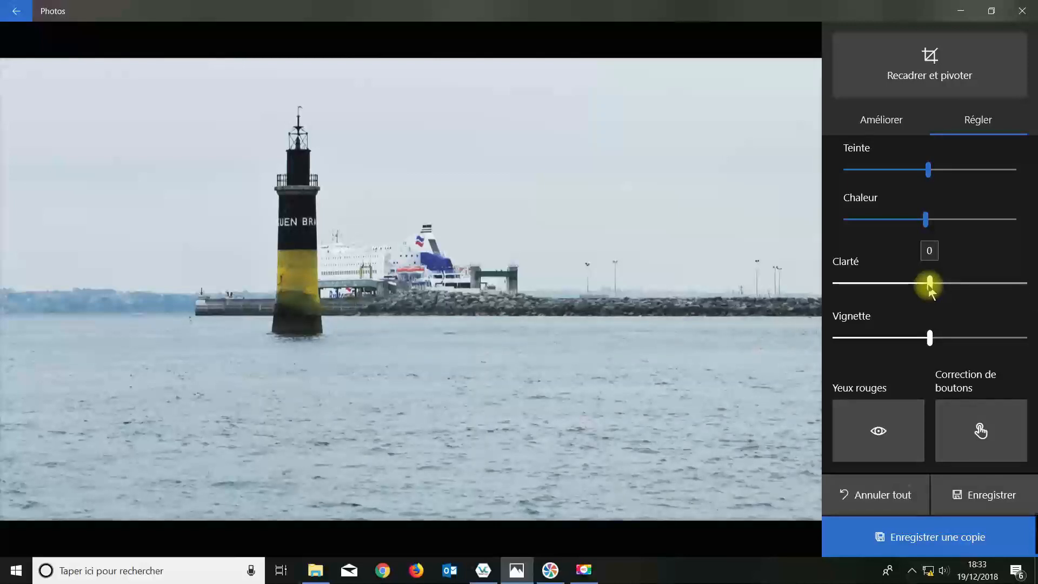
left_click_drag(930, 283, 996, 283)
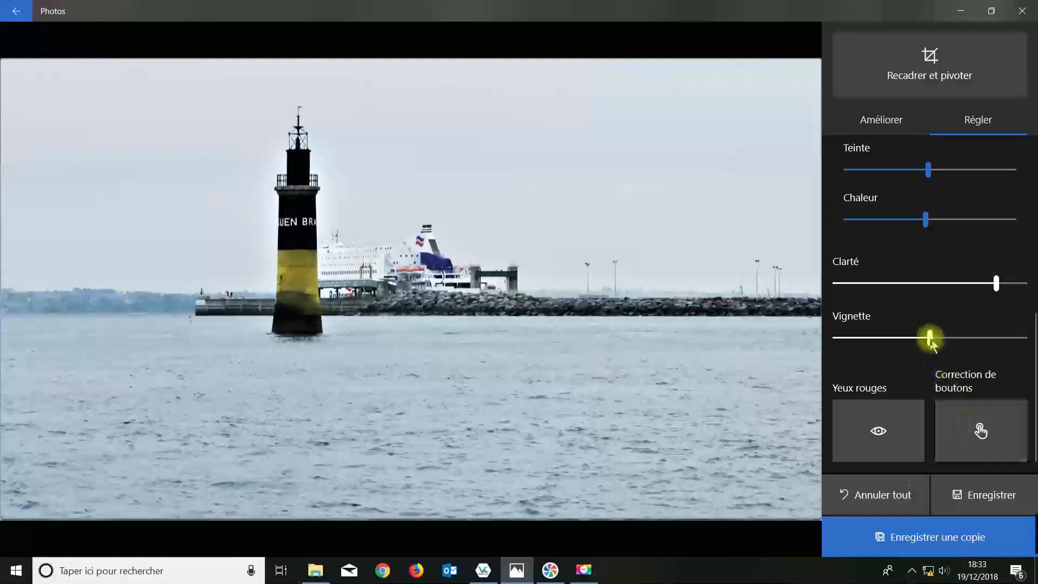
left_click_drag(932, 336, 1024, 344)
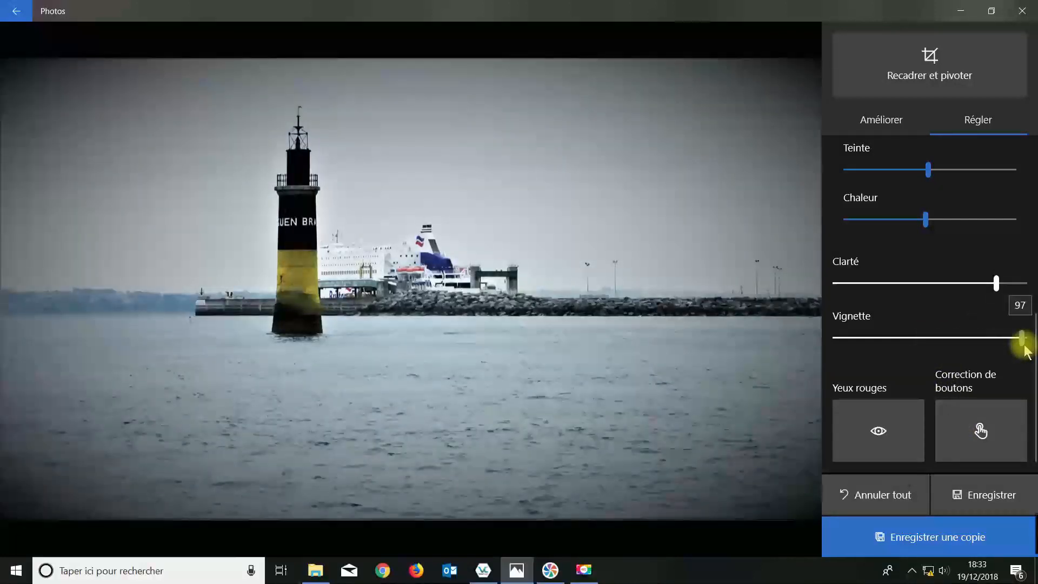
left_click_drag(1004, 345, 932, 349)
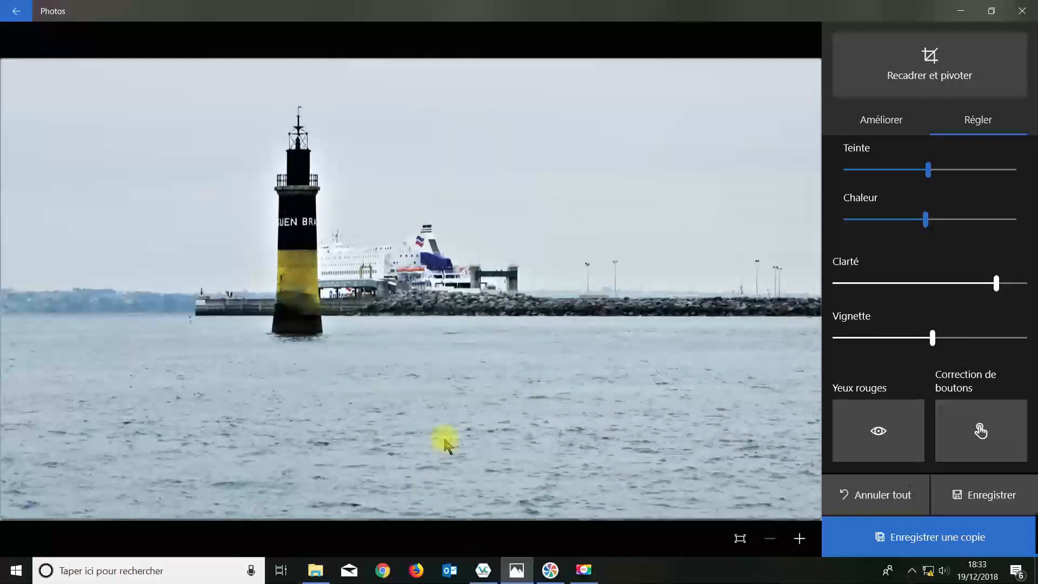
Save the adjustments to the lighthouse copy and return to the collection to compare it with the other versions.
left_click(1002, 498)
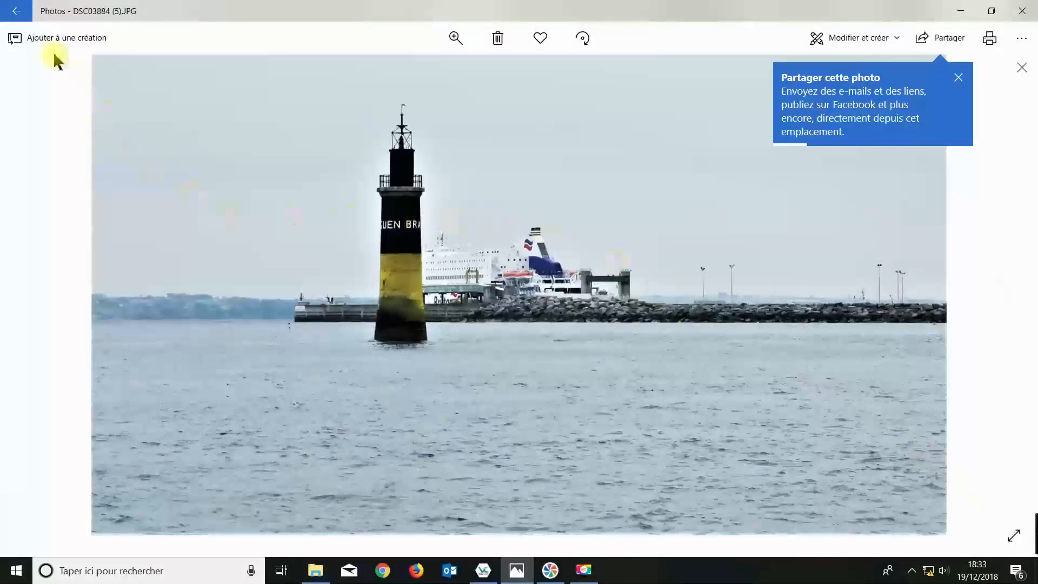
left_click(18, 10)
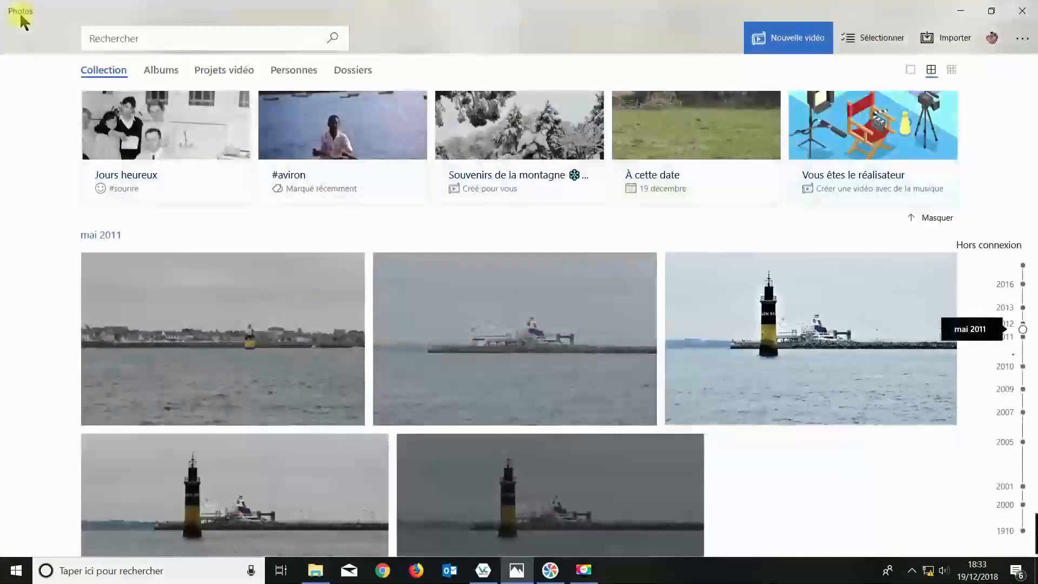
scroll(824, 487, "down", 2)
scroll(815, 469, "up", 1)
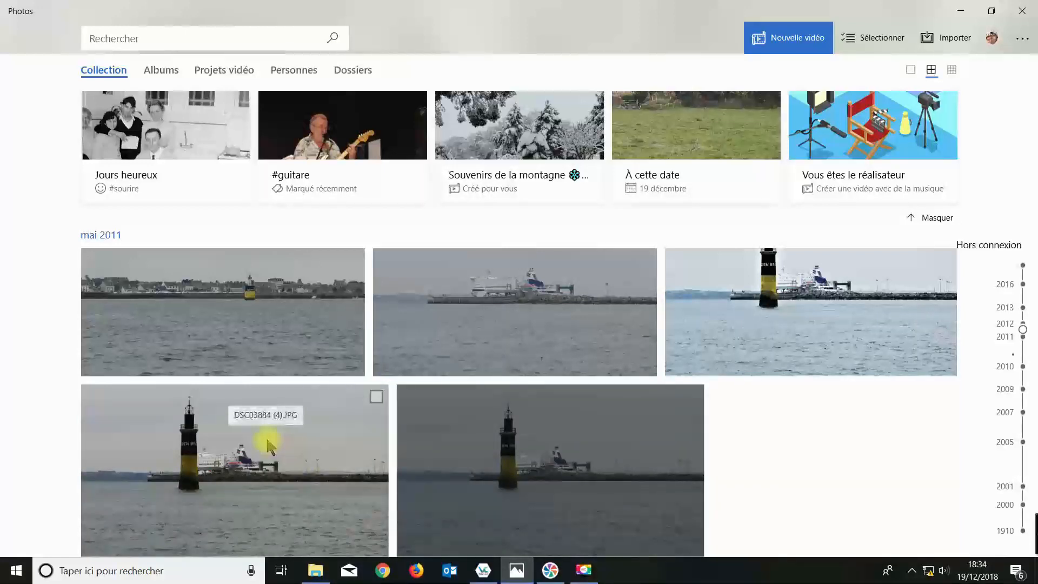
scroll(771, 500, "up", 1)
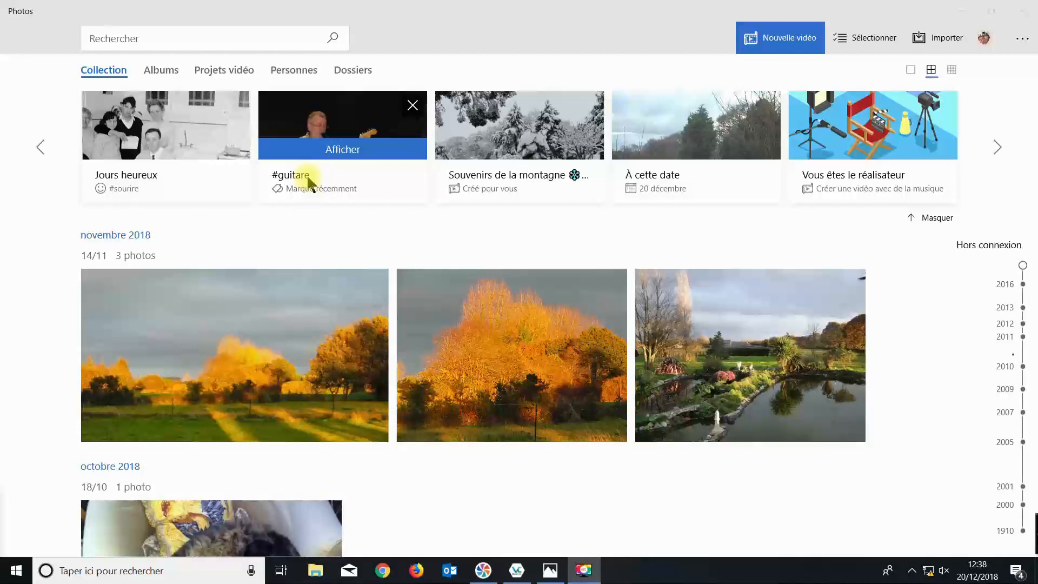
Open the November 2018 landscape photo DSC09366.JPG for editing and start cropping and rotating it.
left_click(244, 361)
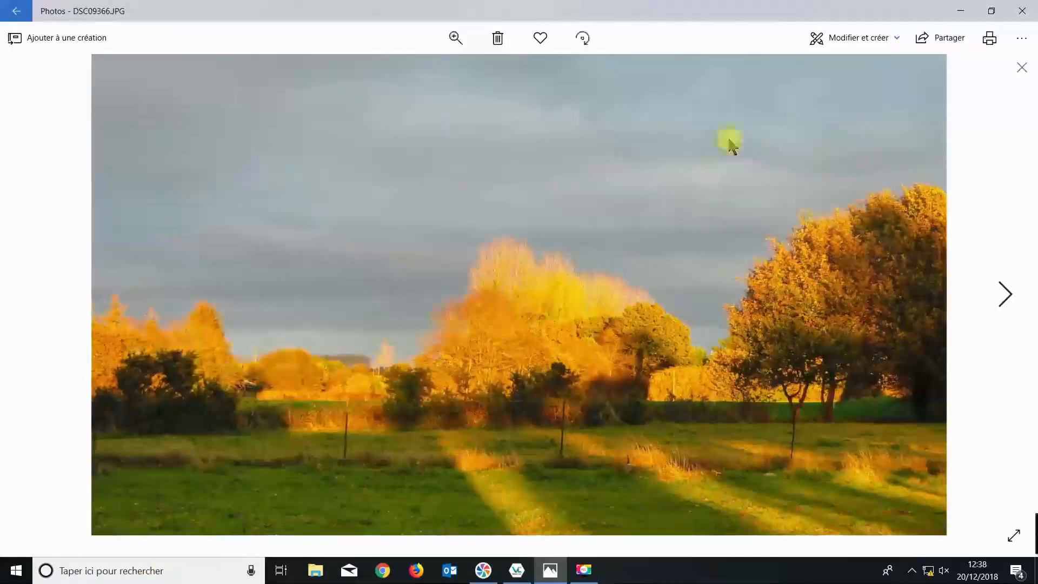
left_click(839, 41)
left_click(782, 76)
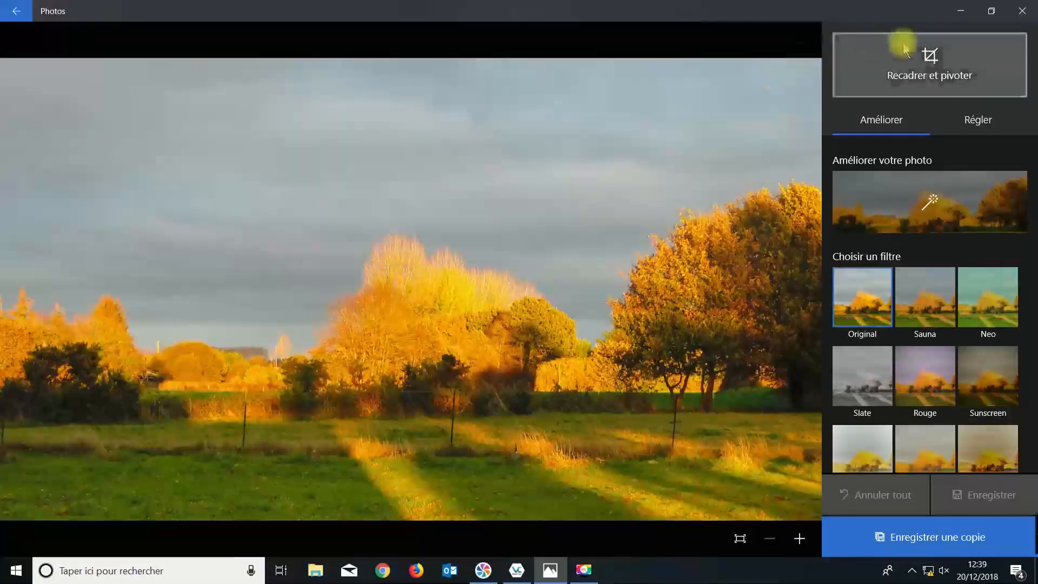
left_click(935, 61)
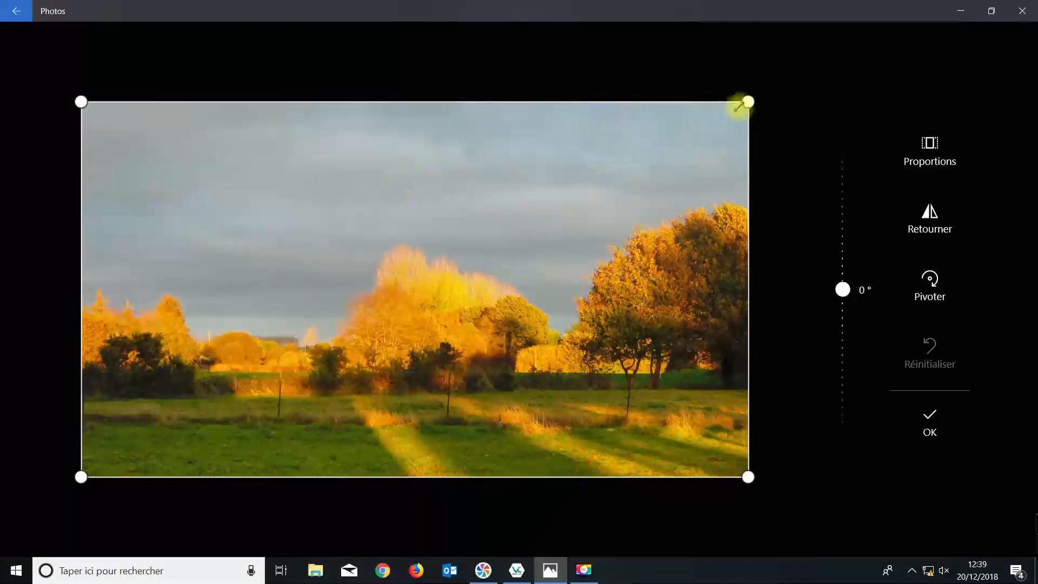
Try cropping the landscape photo closely around the central group of golden trees.
left_click_drag(746, 102, 562, 198)
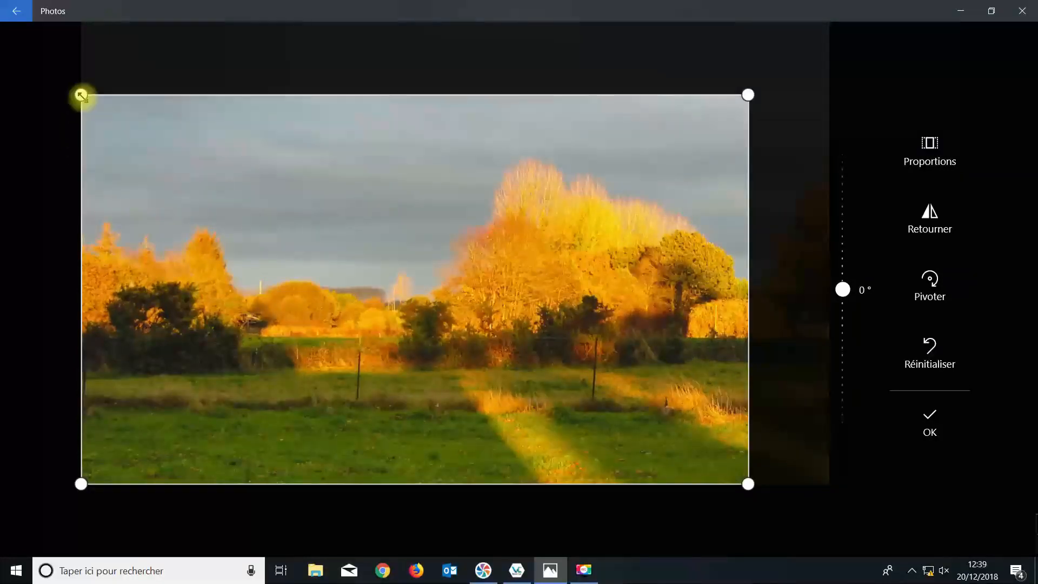
left_click_drag(81, 96, 229, 146)
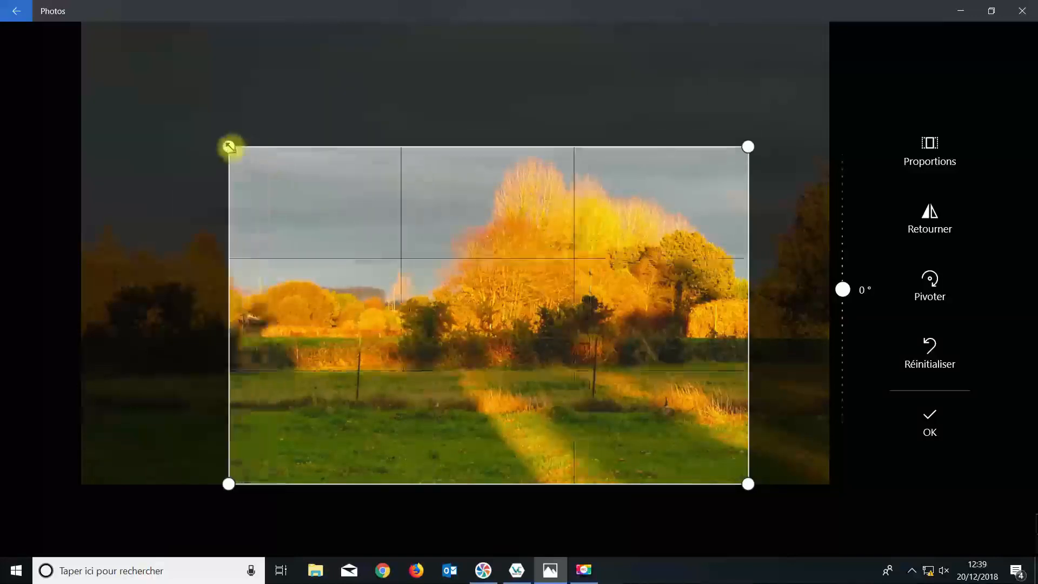
left_click_drag(83, 501, 331, 408)
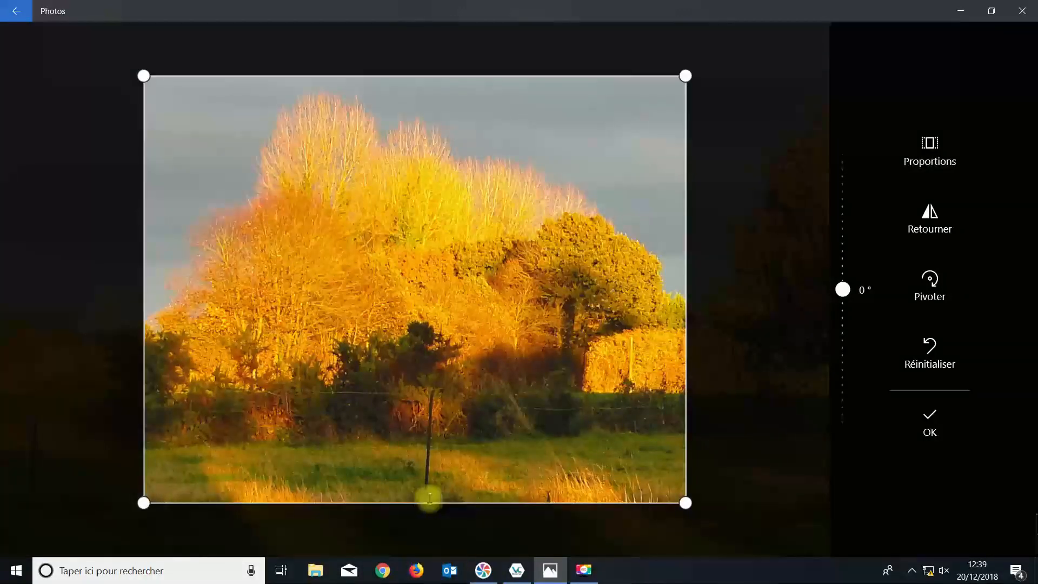
left_click_drag(429, 498, 431, 426)
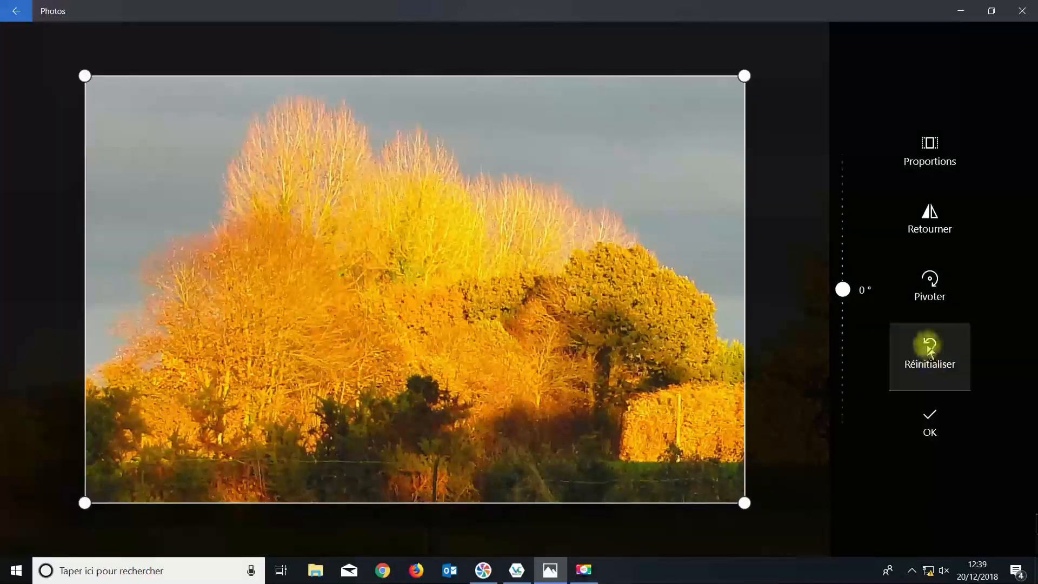
Try rotating the cropped photo by 180 degrees and flipping it repeatedly, then reset all crop and rotation changes.
left_click(928, 285)
left_click(929, 285)
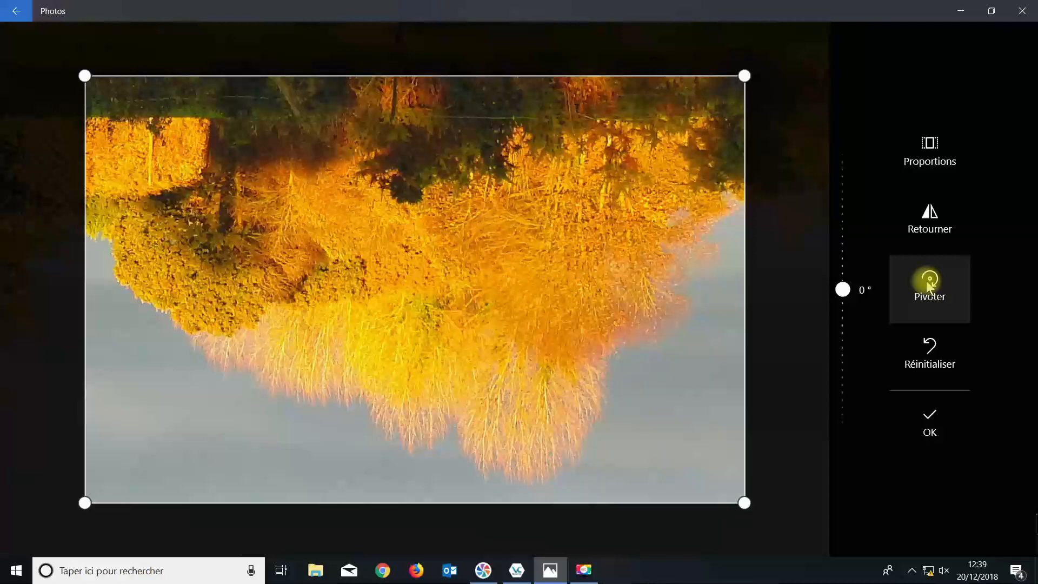
left_click(929, 218)
left_click(929, 217)
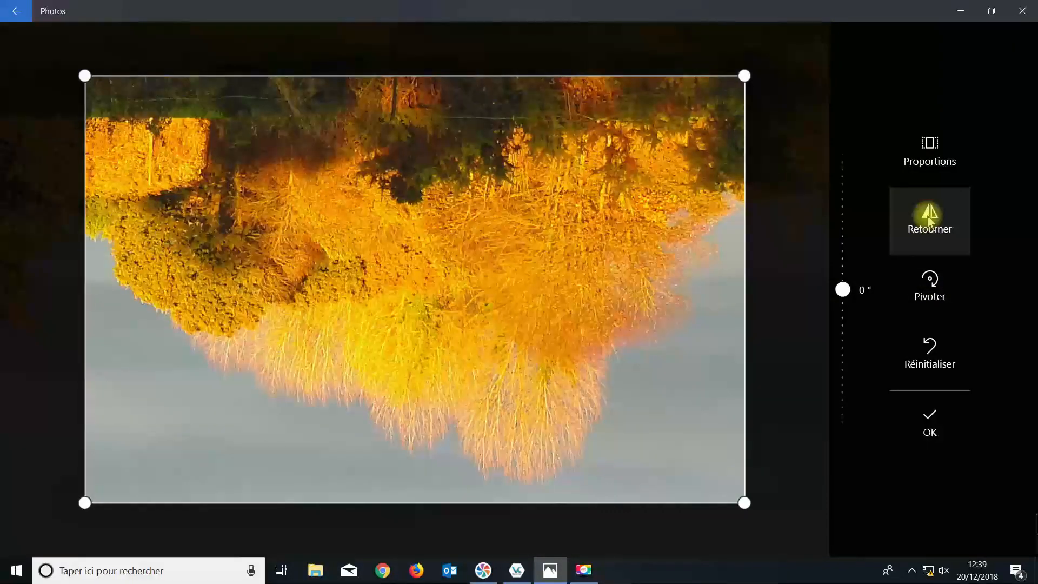
left_click(929, 217)
left_click(929, 217)
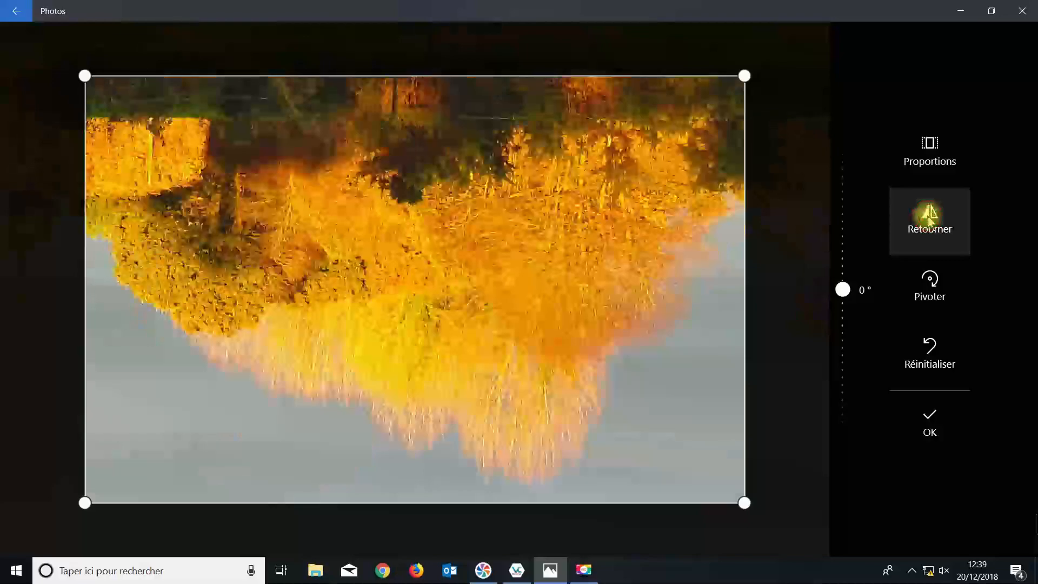
left_click(931, 350)
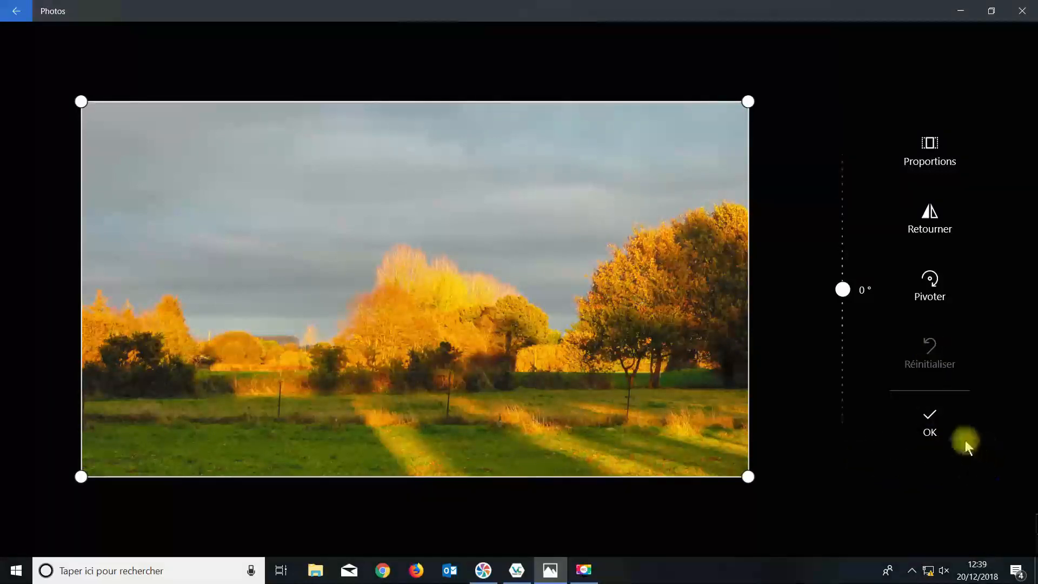
Leave the crop tool, quit editing without saving the changes, and return to the photo collection.
left_click(931, 424)
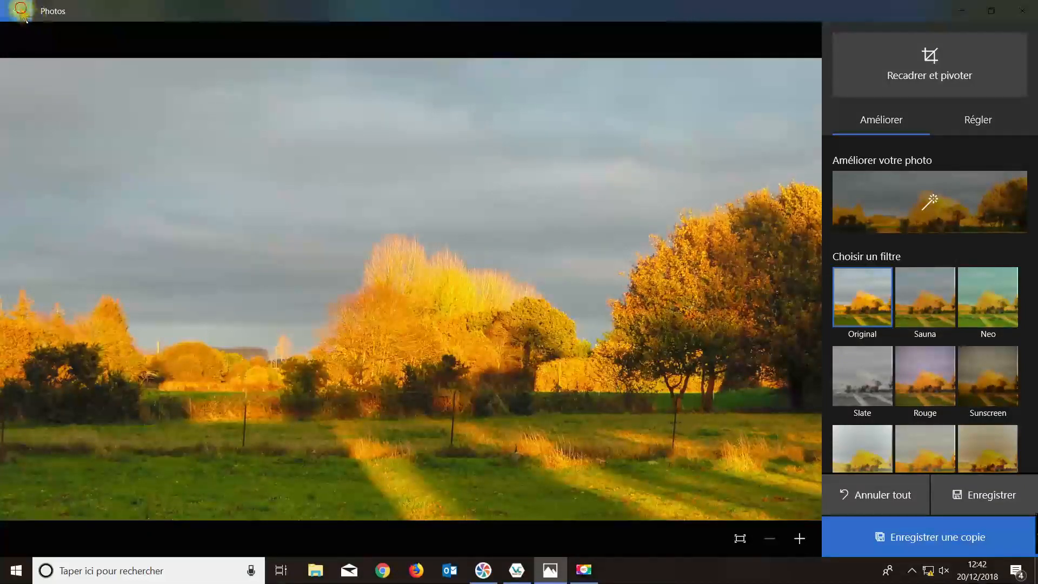
left_click(22, 13)
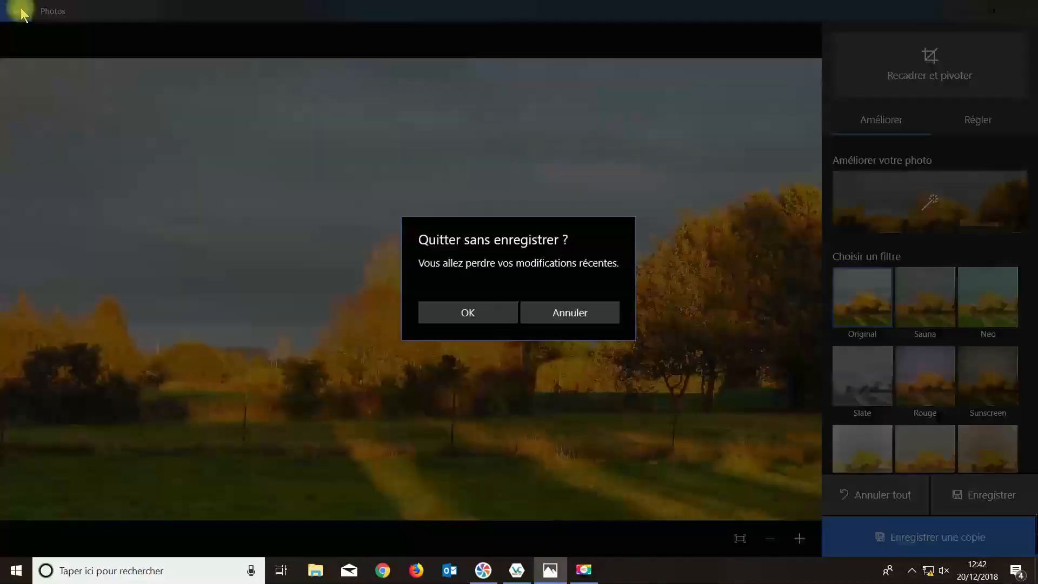
left_click(474, 318)
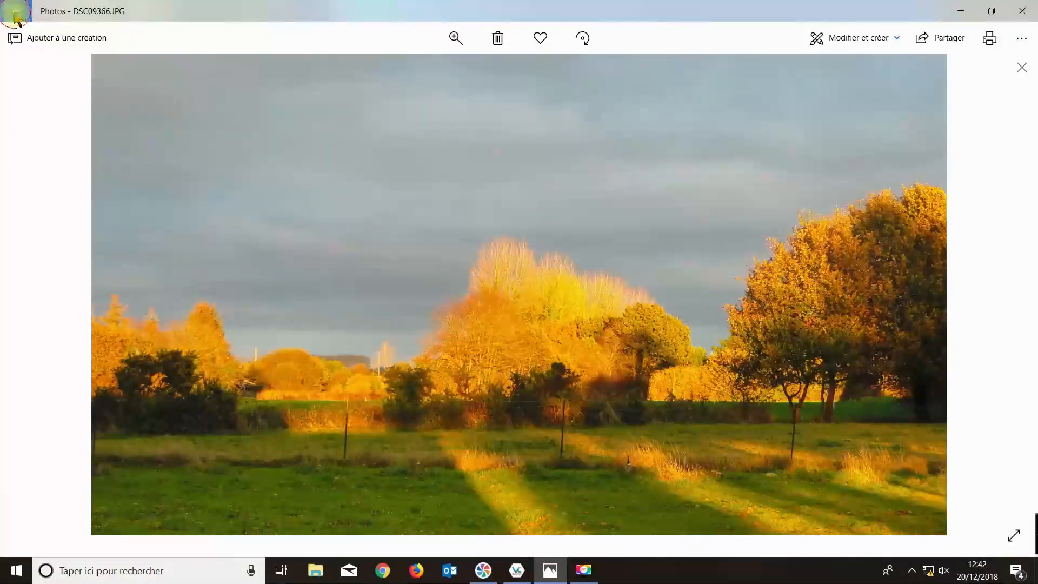
left_click(15, 16)
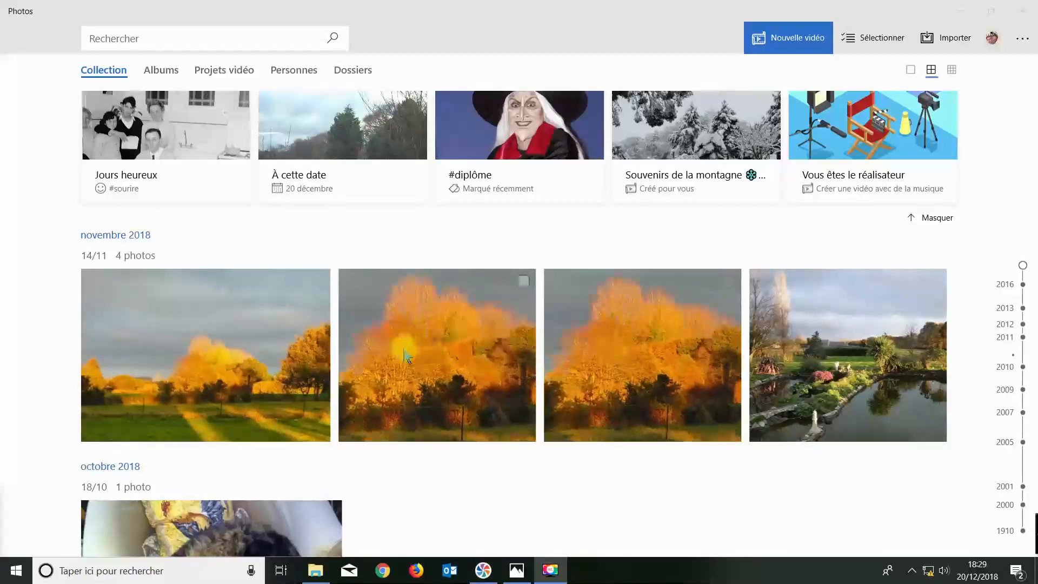
Open the golden-tree photo DSC09365 (2).JPG and display its file information.
left_click(424, 357)
left_click(425, 357)
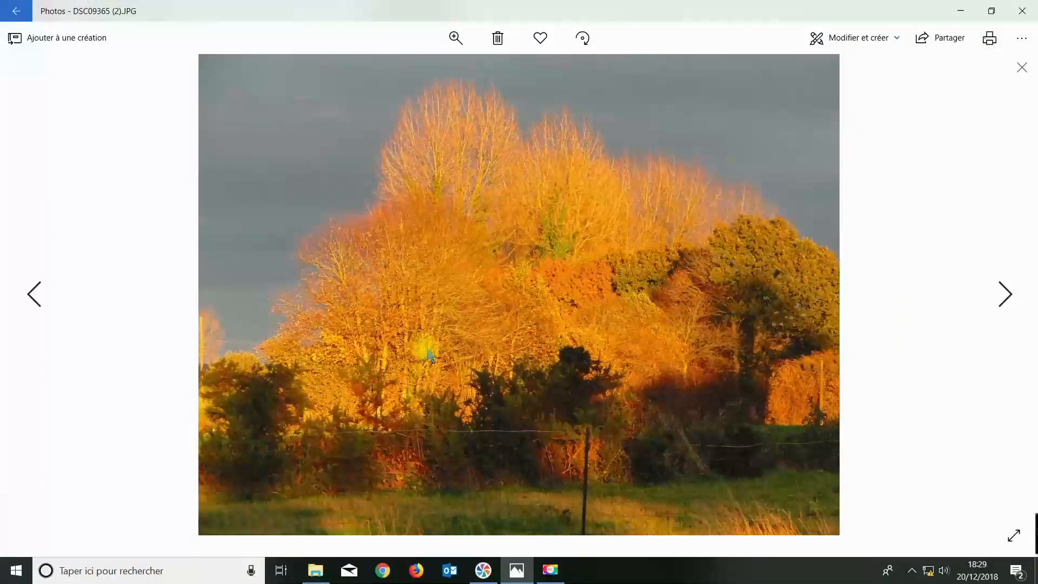
right_click(475, 286)
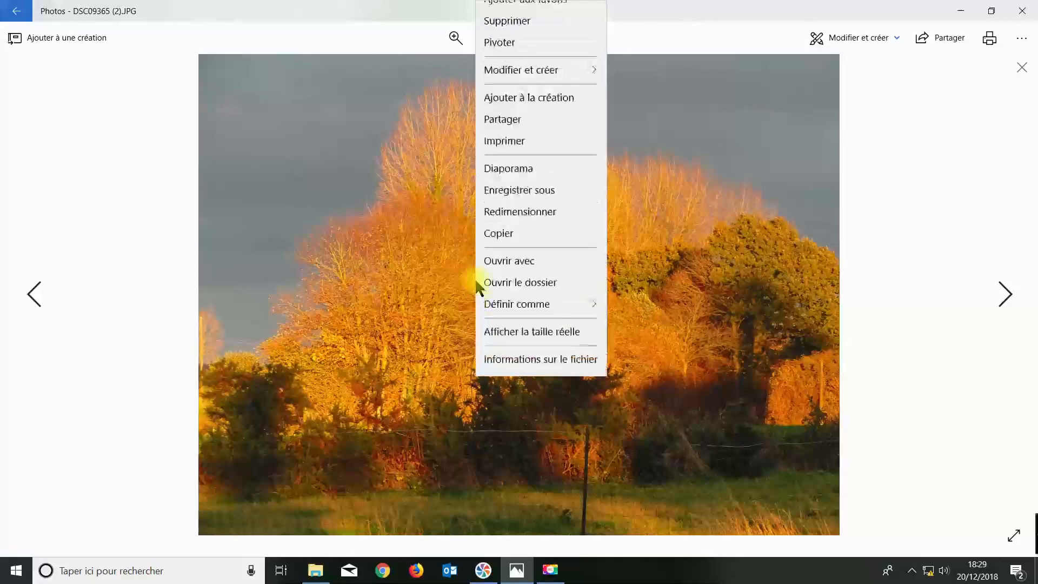
left_click(510, 378)
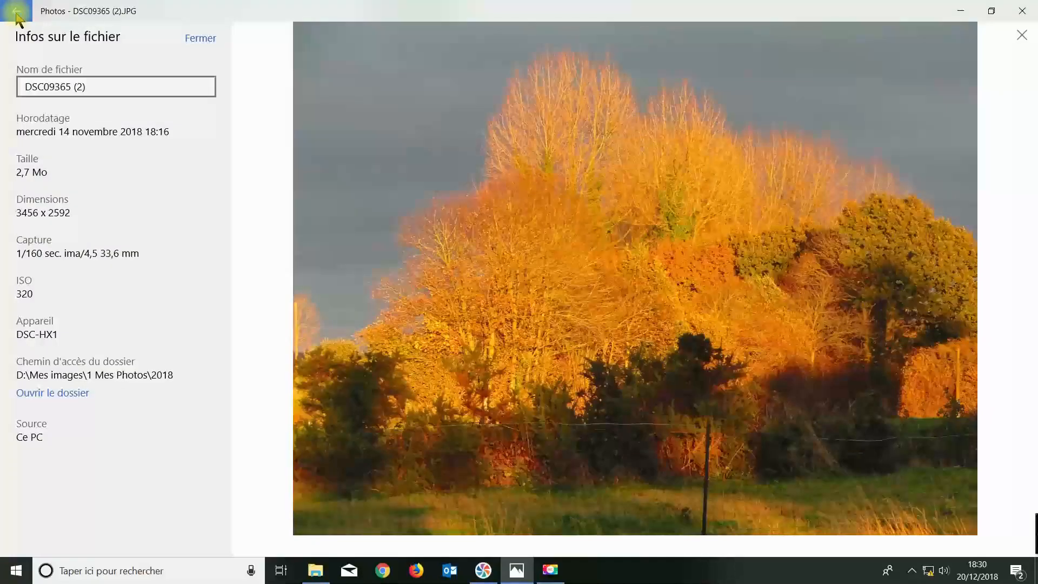
Return to the photo collection and reopen the golden-tree photo DSC09365 (2).JPG.
left_click(16, 11)
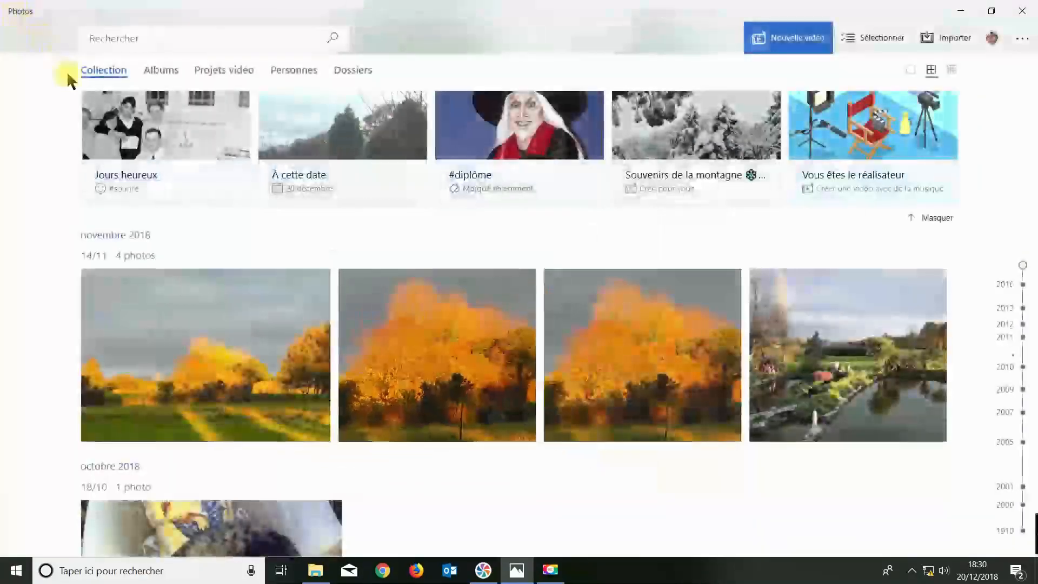
right_click(421, 346)
left_click(426, 361)
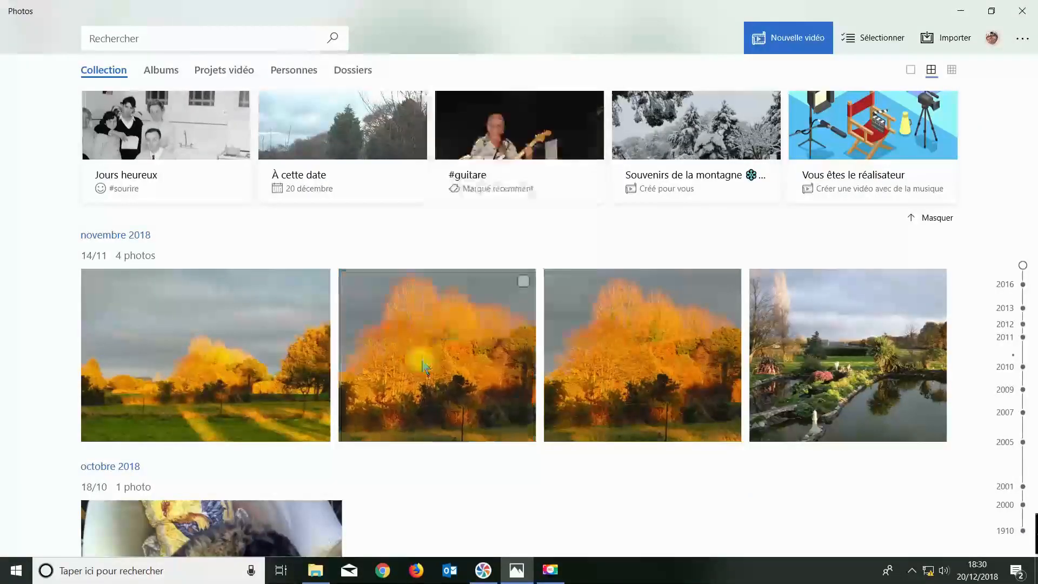
left_click(457, 350)
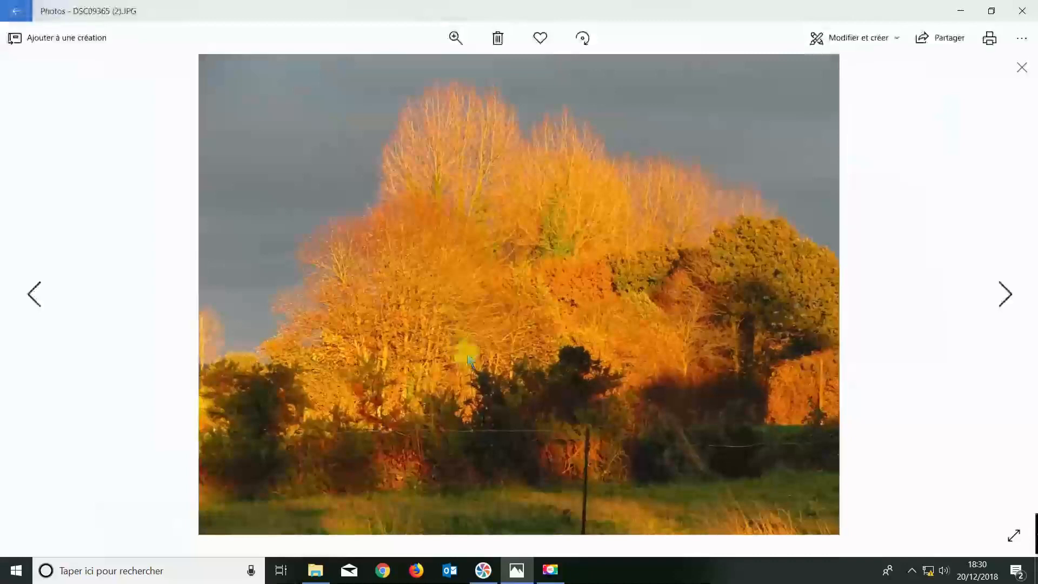
Resize the golden-tree photo to the S size of 0.25 MP and save it as the JPG copy DSC09365 111(2).
right_click(524, 262)
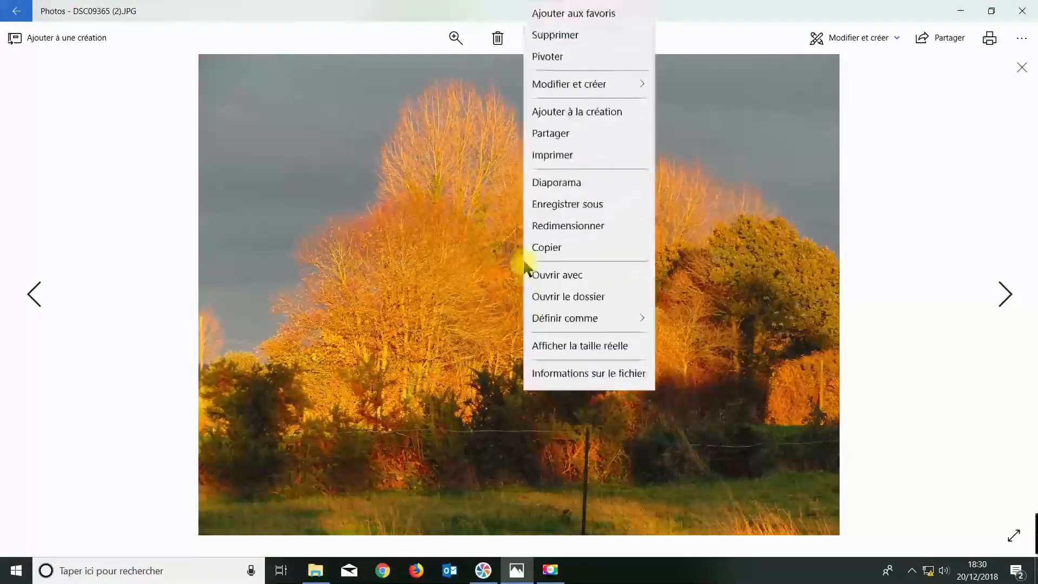
left_click(569, 229)
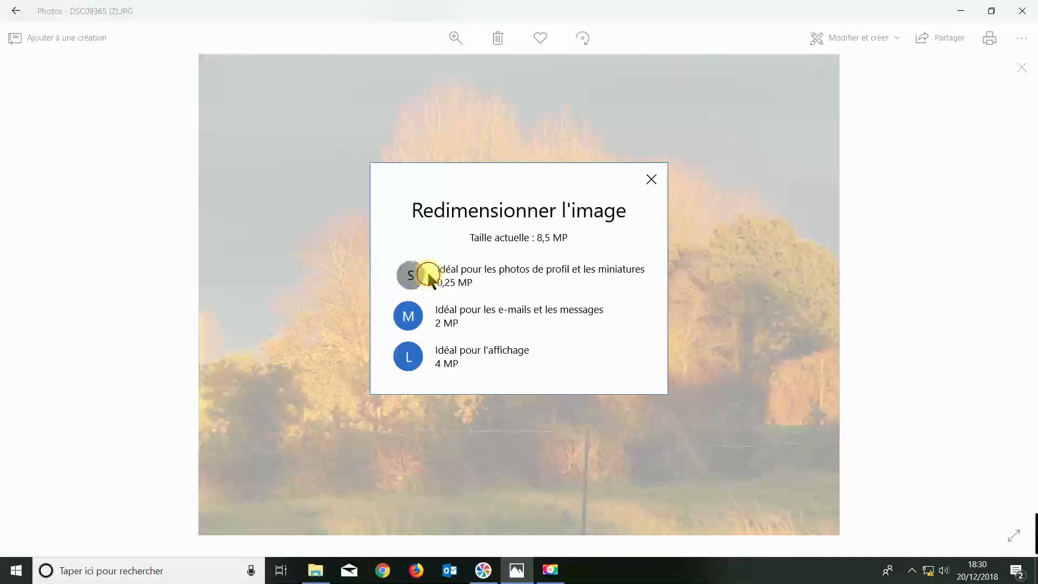
left_click(533, 346)
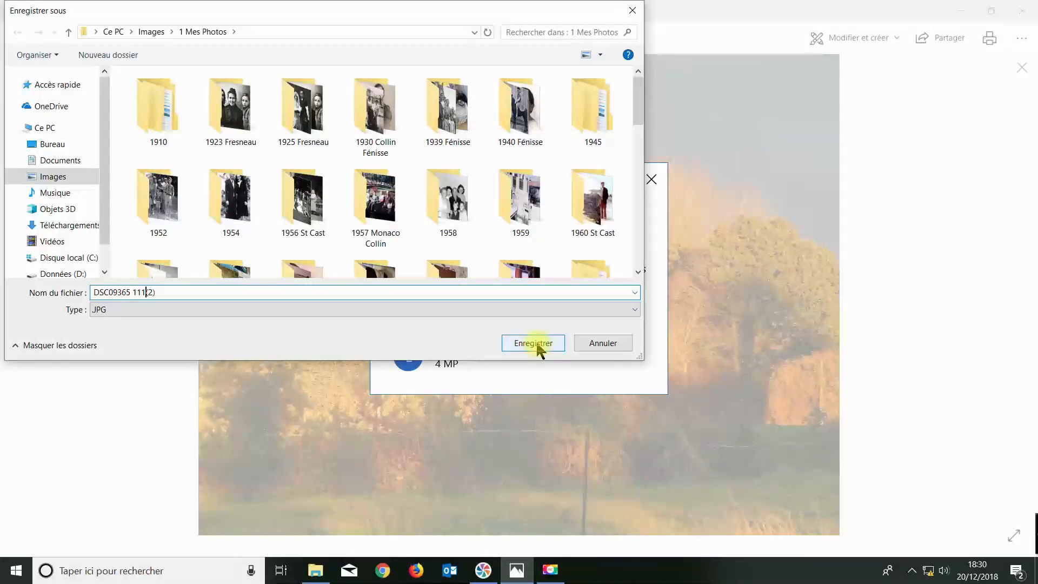
left_click(535, 344)
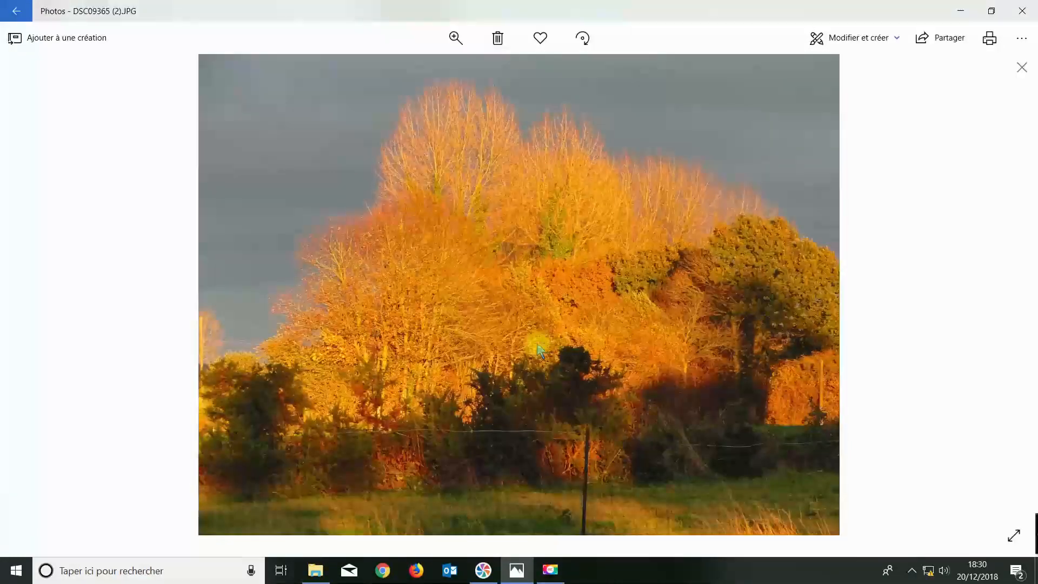
Return to the collection and open the resized copy DSC09365 111(2).JPG to examine it.
key("Escape")
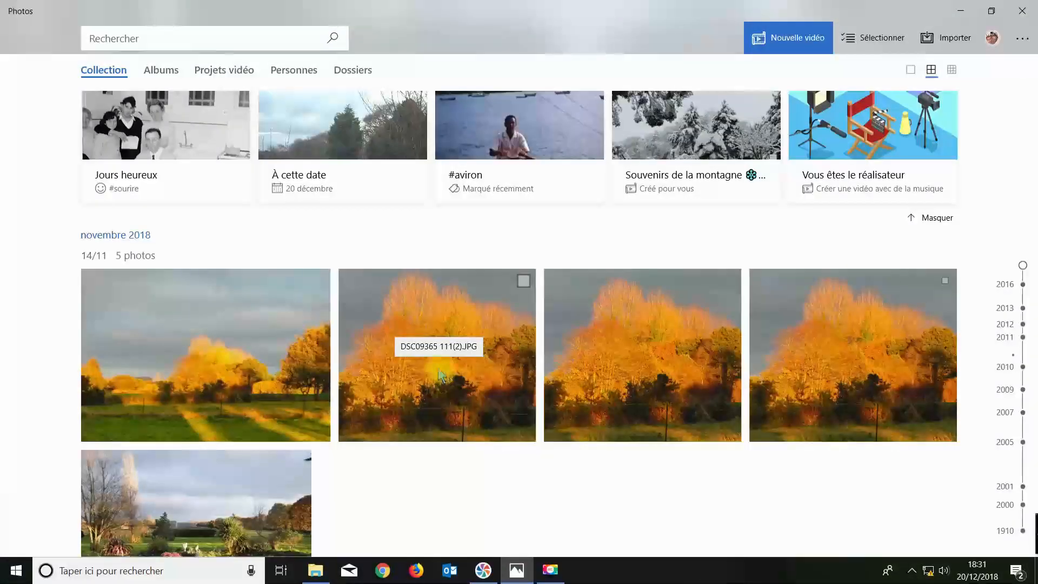
right_click(440, 375)
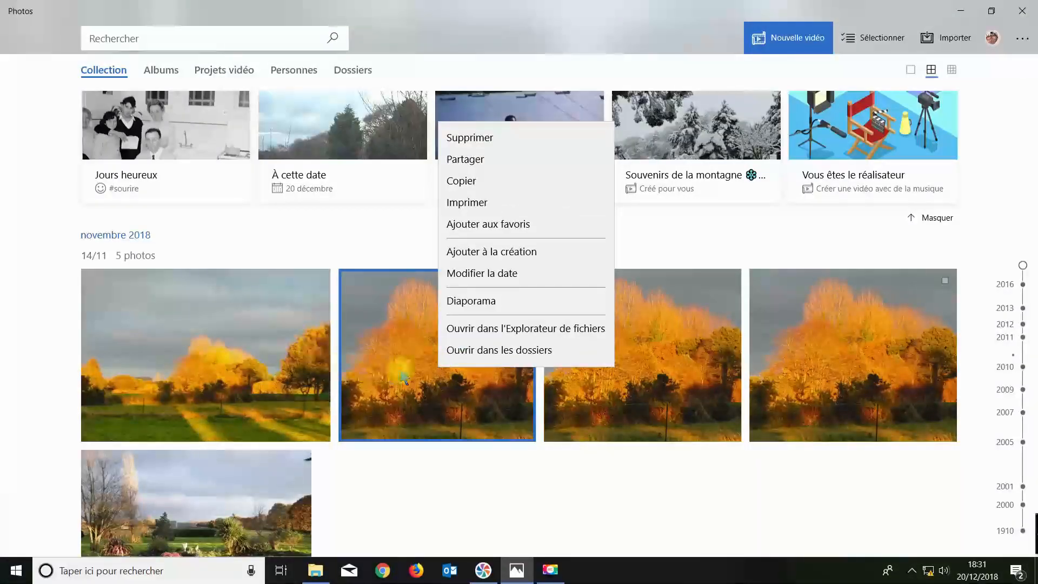
left_click(426, 371)
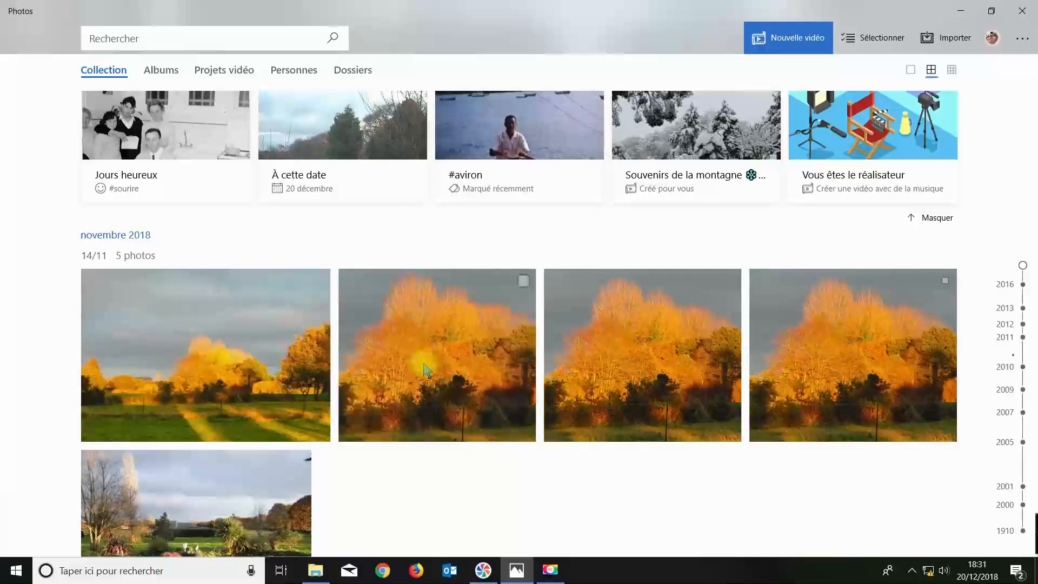
left_click(429, 344)
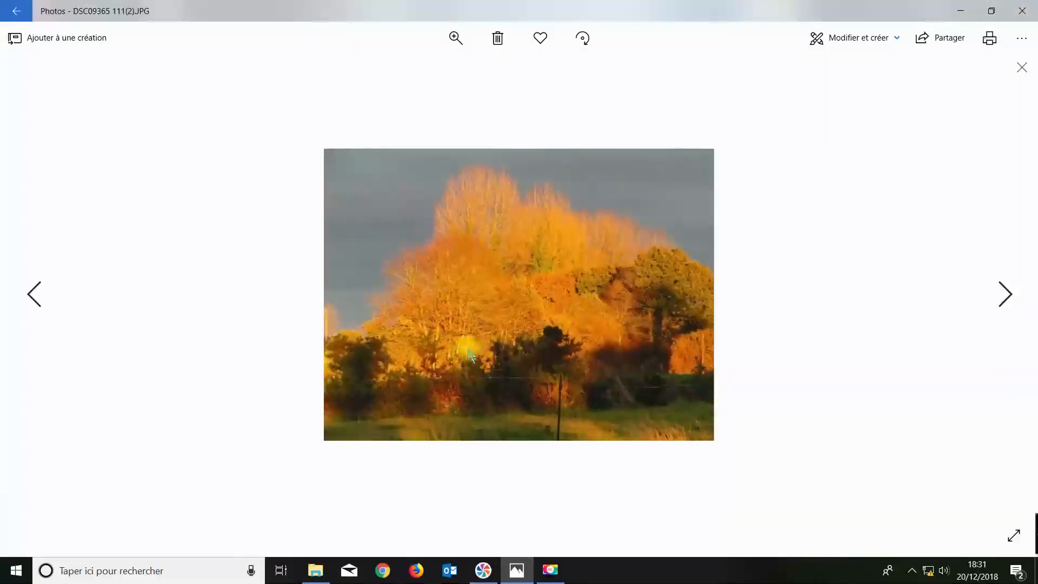
right_click(459, 286)
left_click(497, 355)
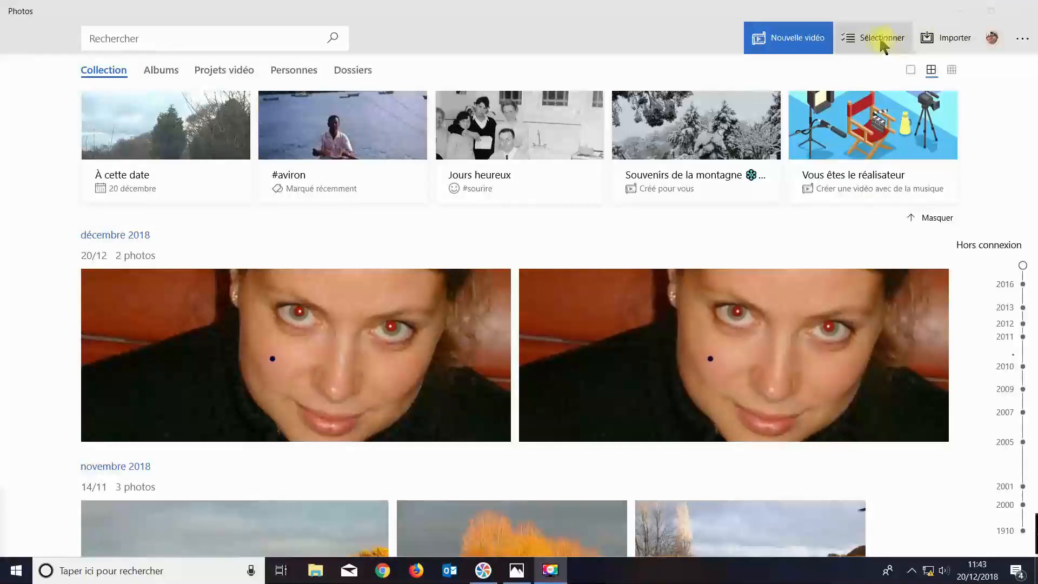
Open the second December 2018 portrait, DSC09381.jpg, for editing and correct the red-eye effect in both eyes.
left_click(826, 353)
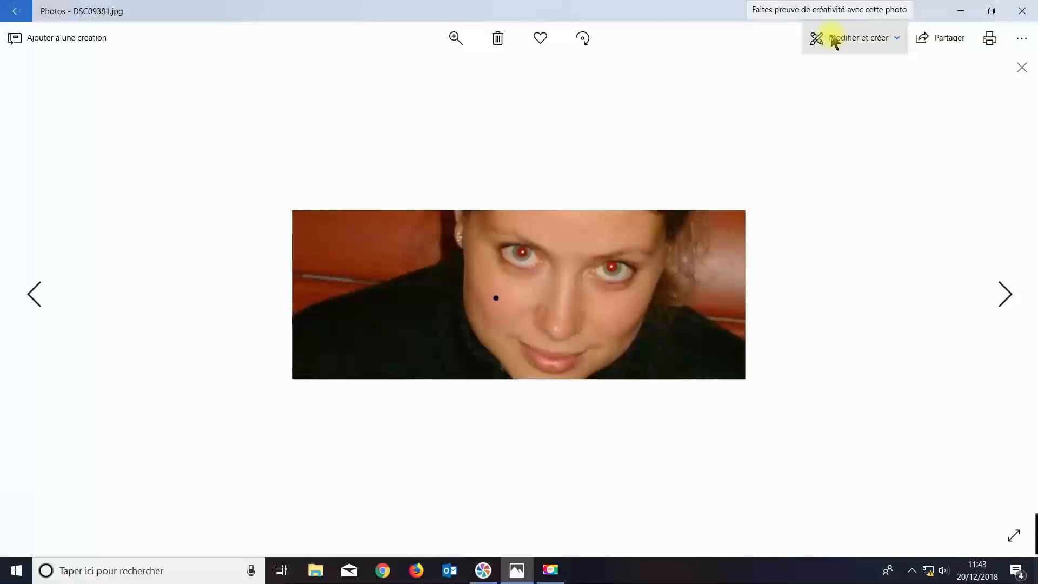
left_click(833, 41)
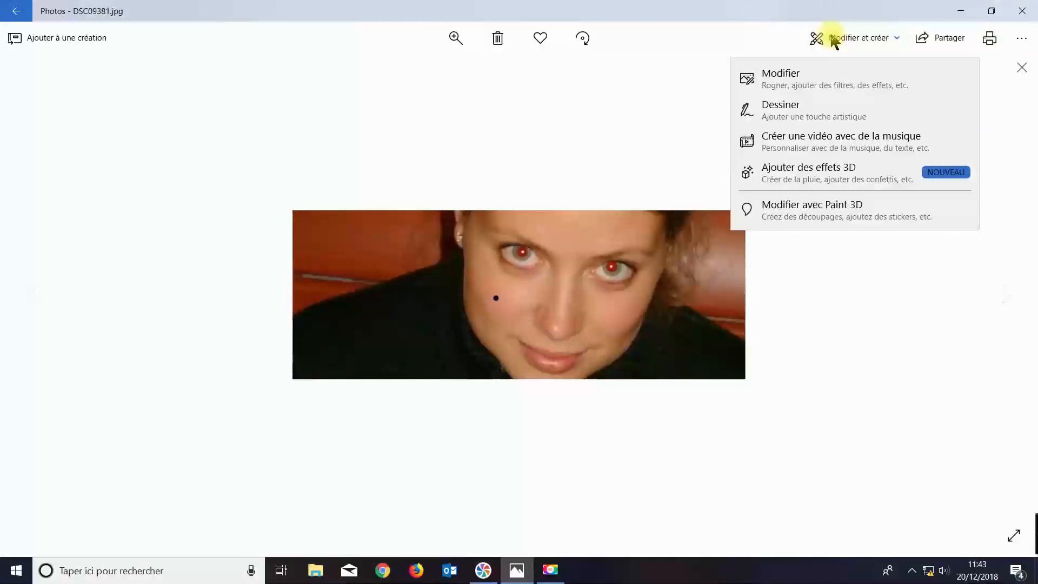
left_click(766, 84)
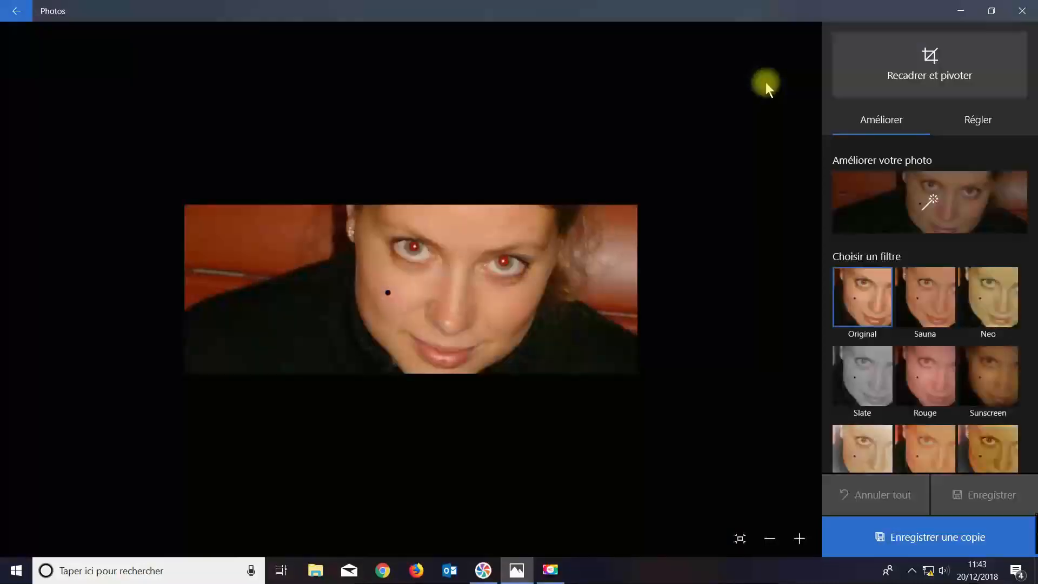
left_click(979, 125)
scroll(884, 297, "down", 2)
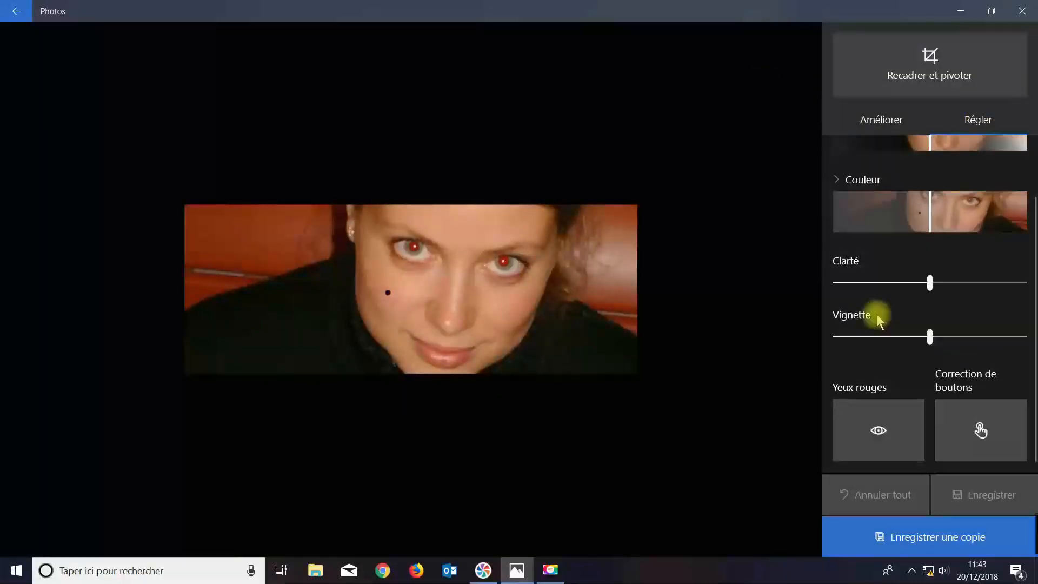
left_click(861, 426)
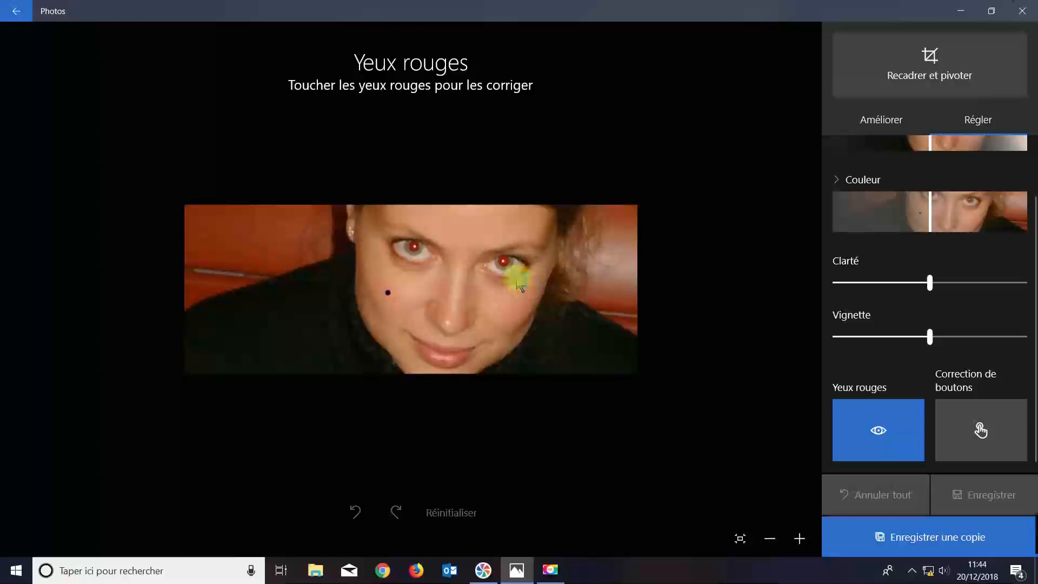
left_click(504, 262)
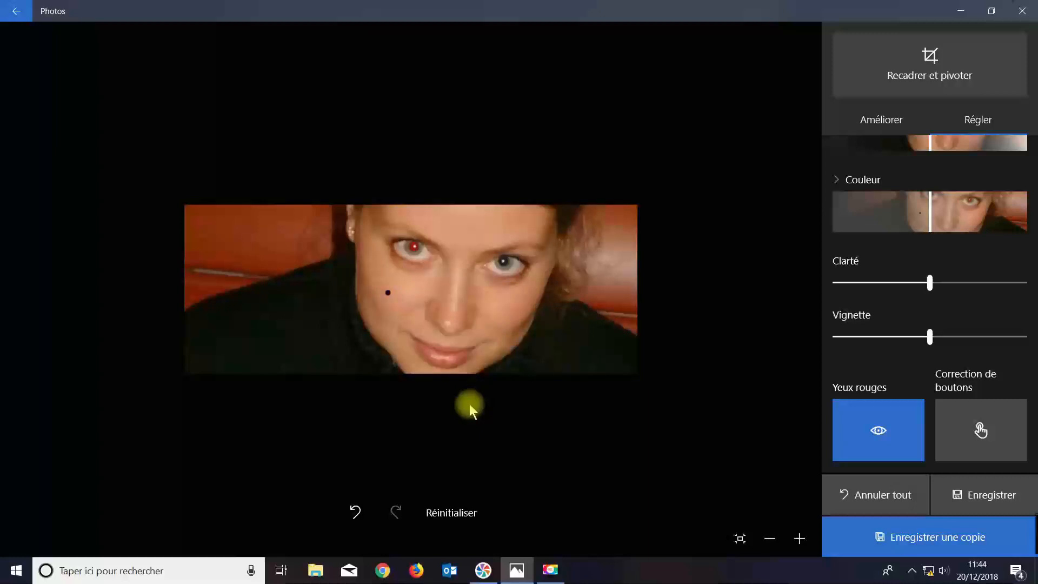
left_click(415, 250)
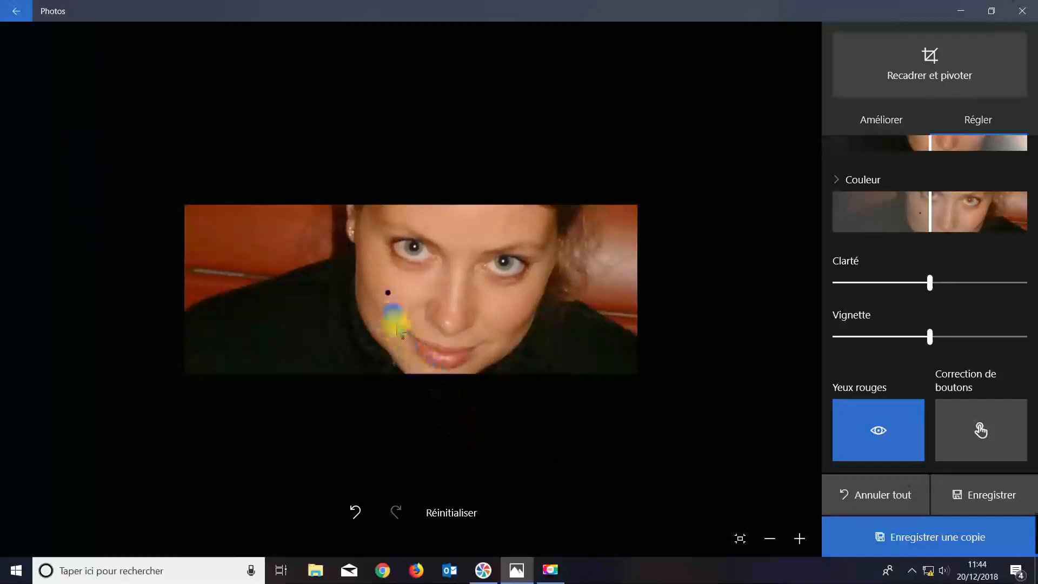
Remove the dark spot on the cheek with the blemish correction, save over the original photo and return to the collection.
left_click(981, 430)
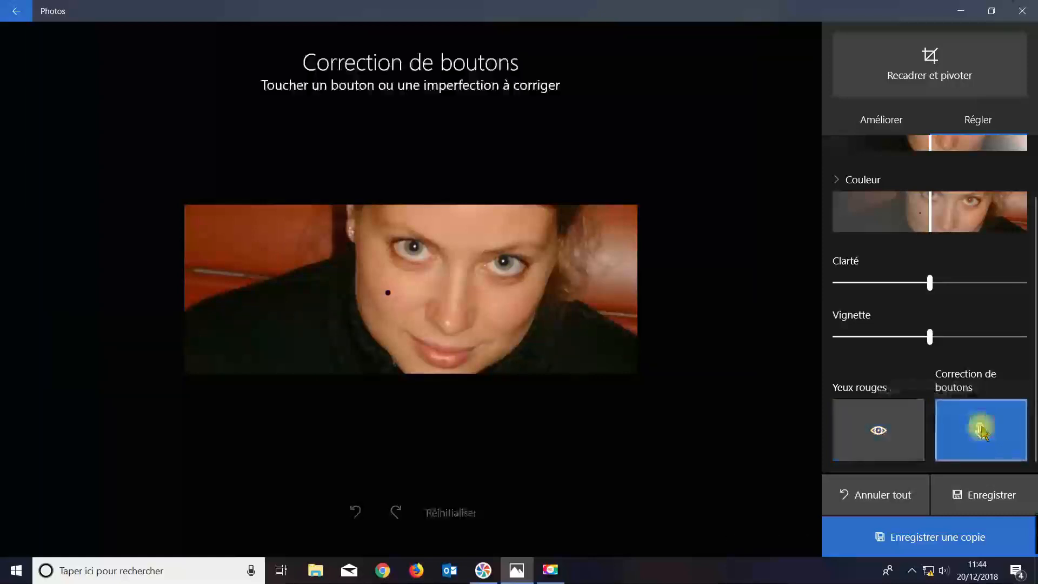
left_click(388, 293)
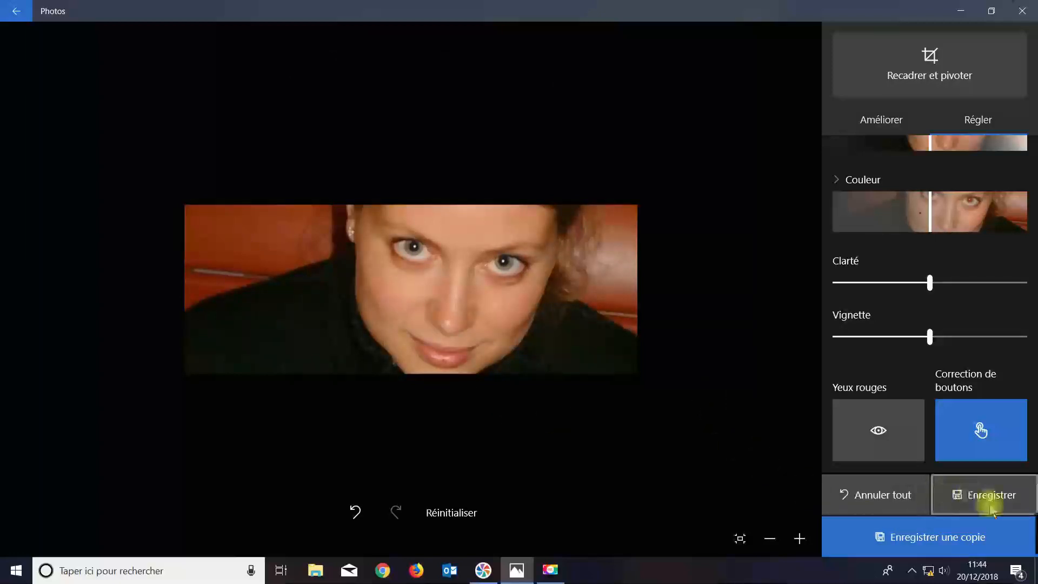
left_click(977, 494)
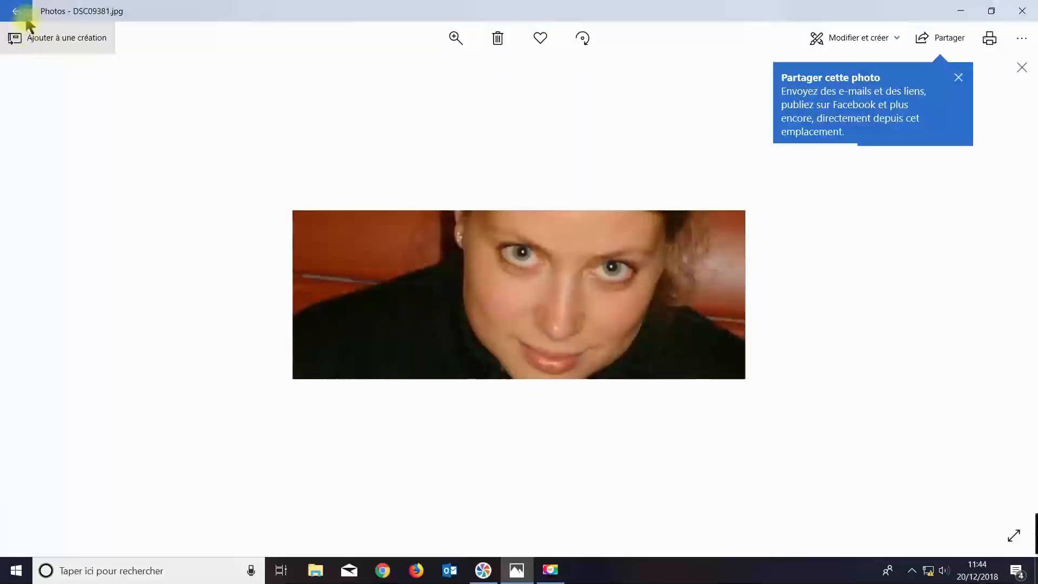
left_click(16, 11)
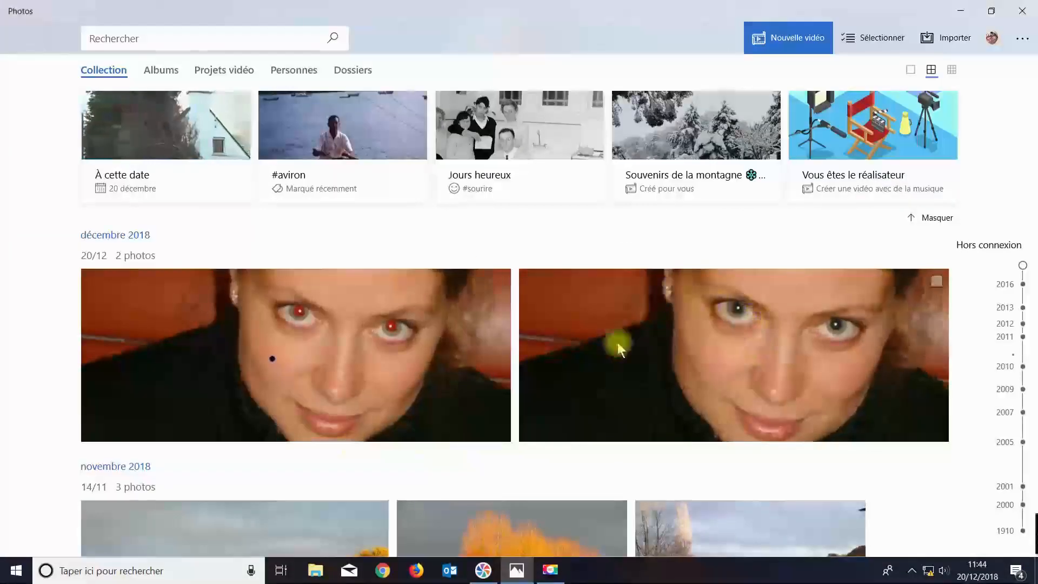